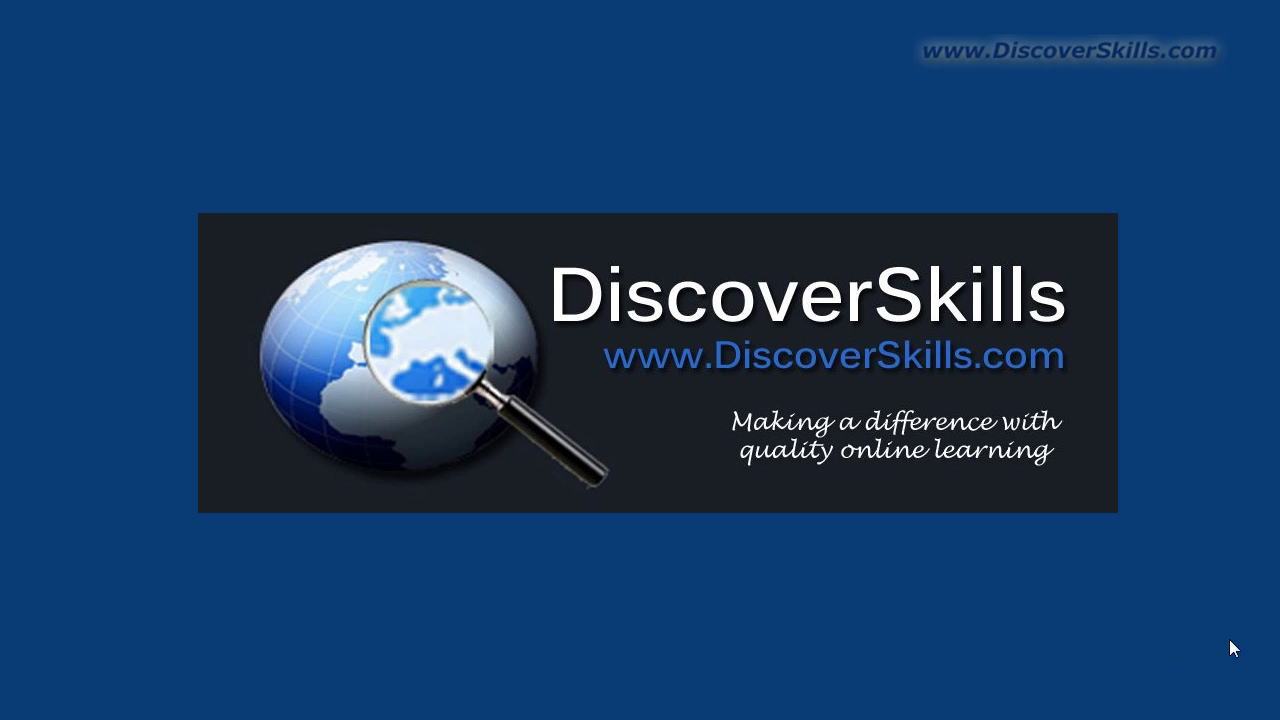
click(760, 660)
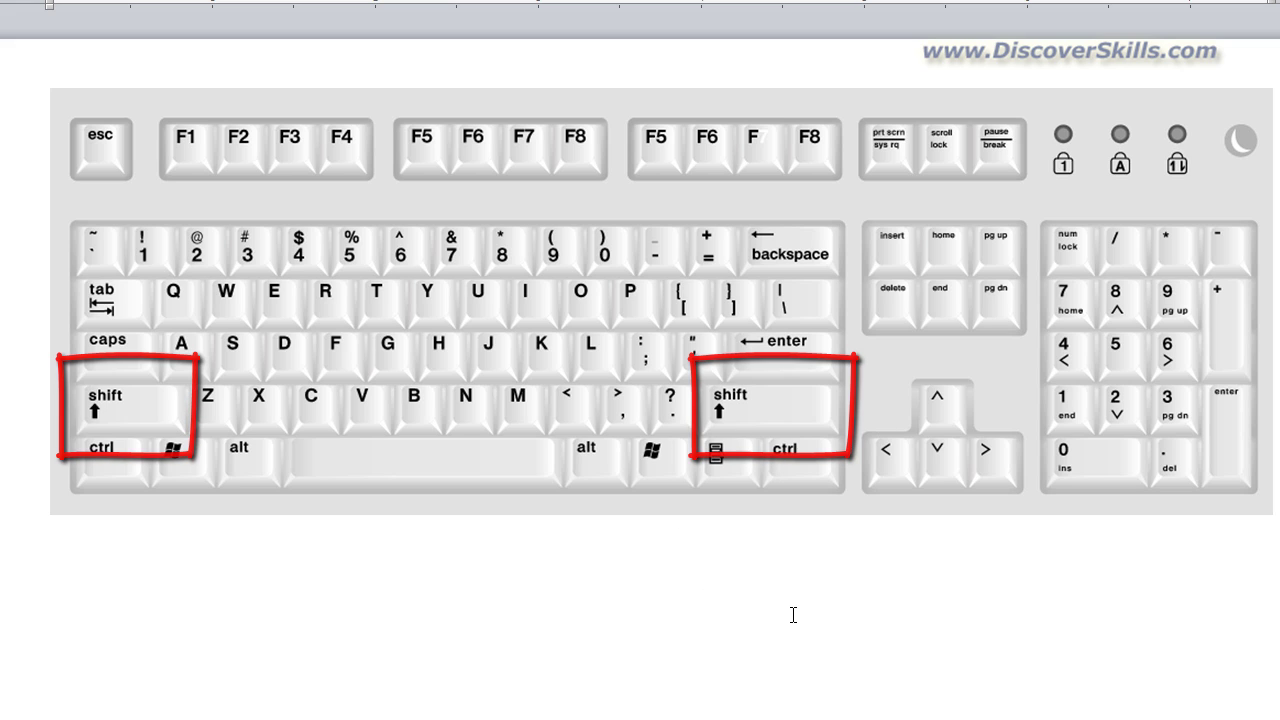
Switch to the Family Pics from Wedding folder window and show its files in List view.
key(super+t)
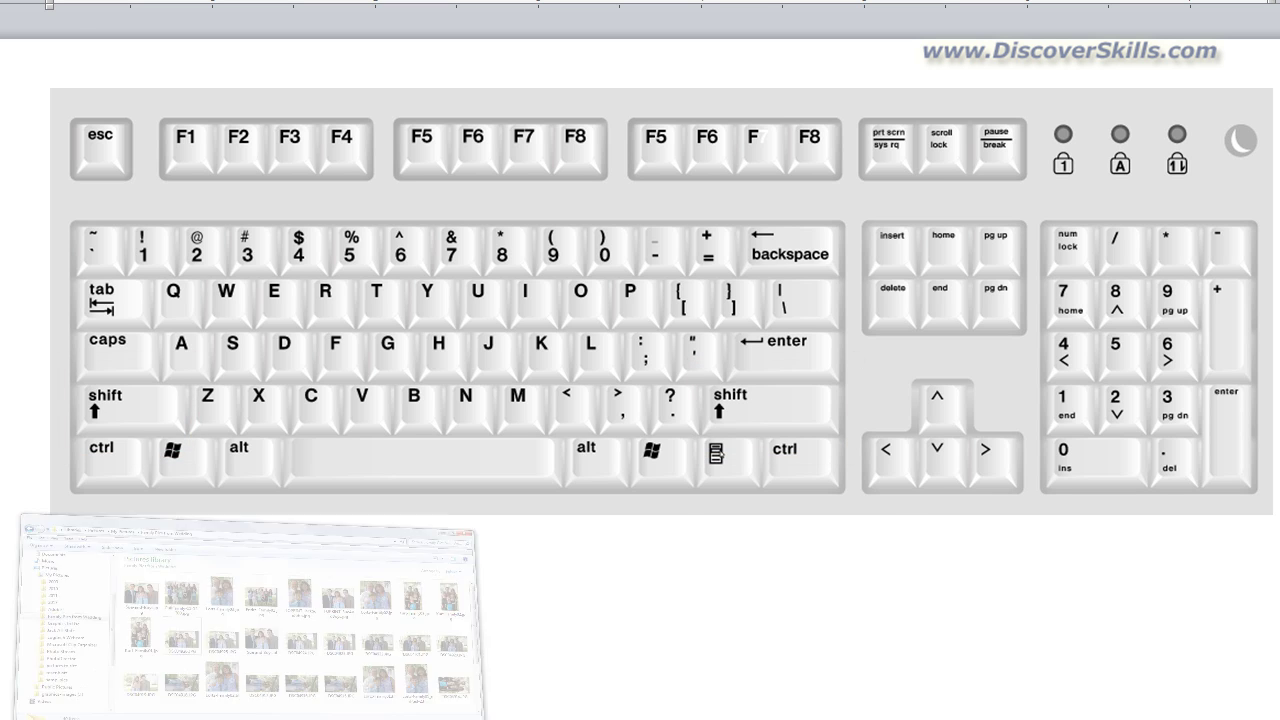
key(Return)
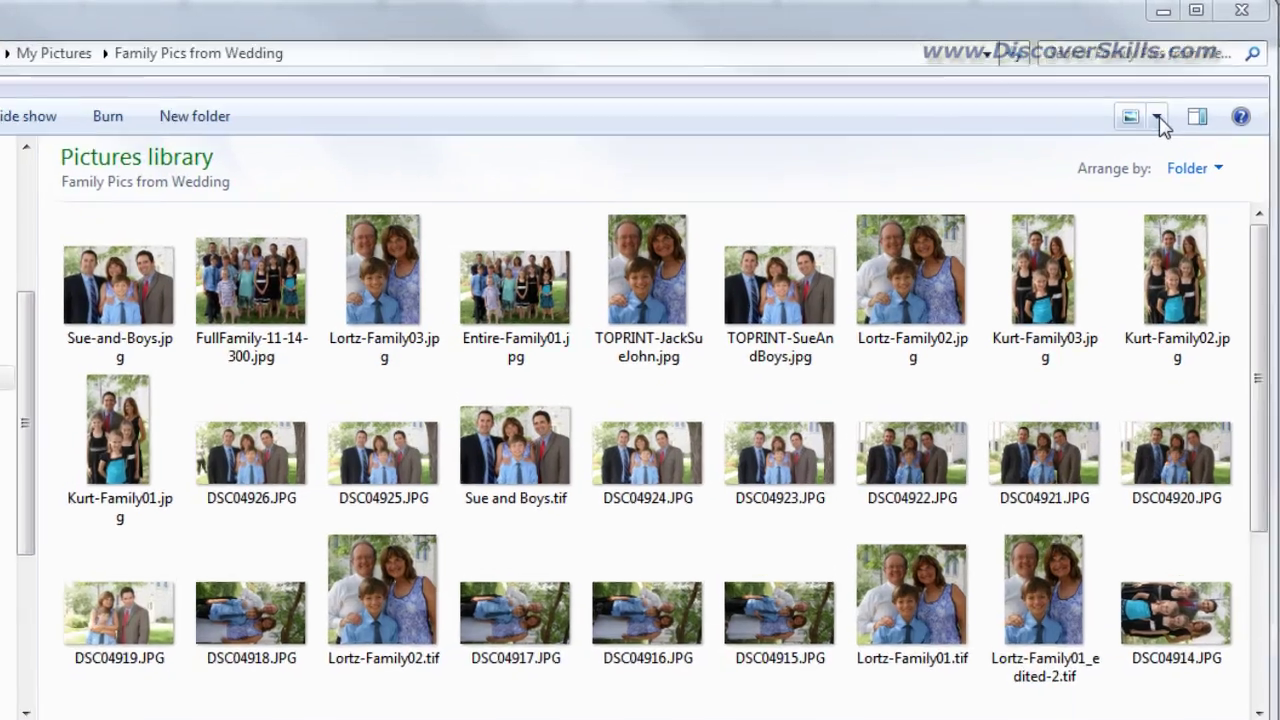
click(1178, 95)
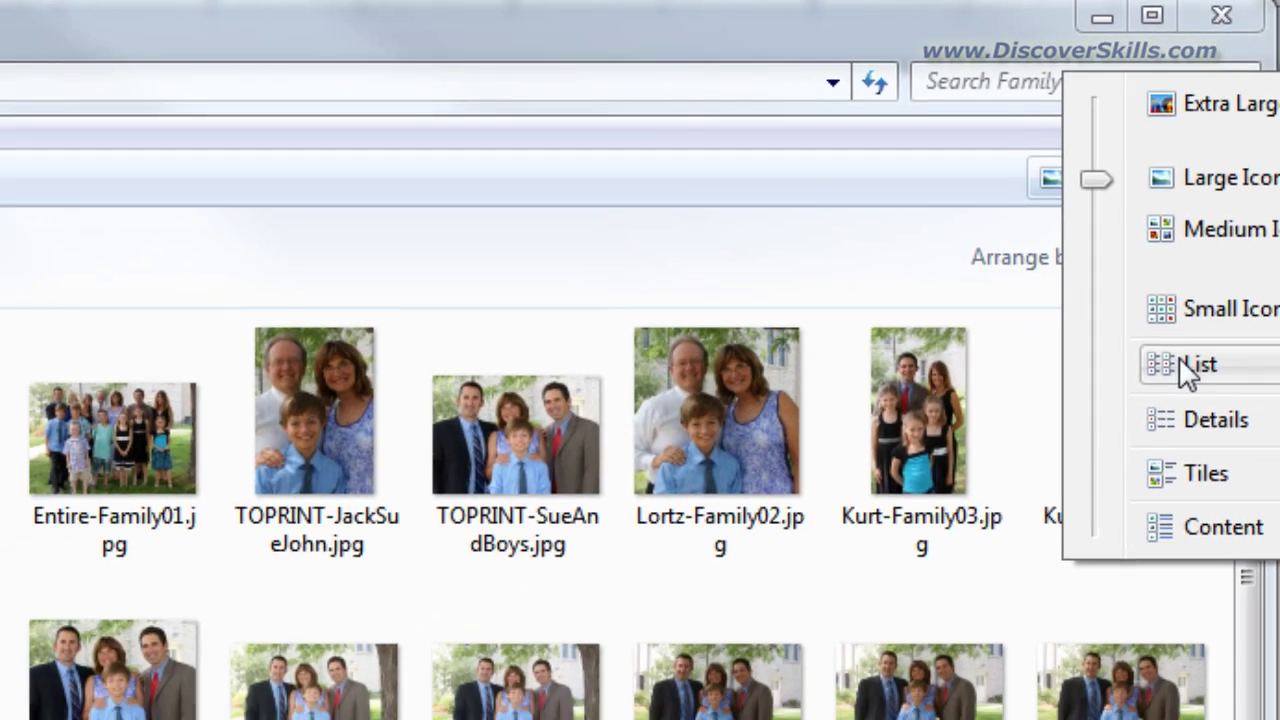
click(1185, 368)
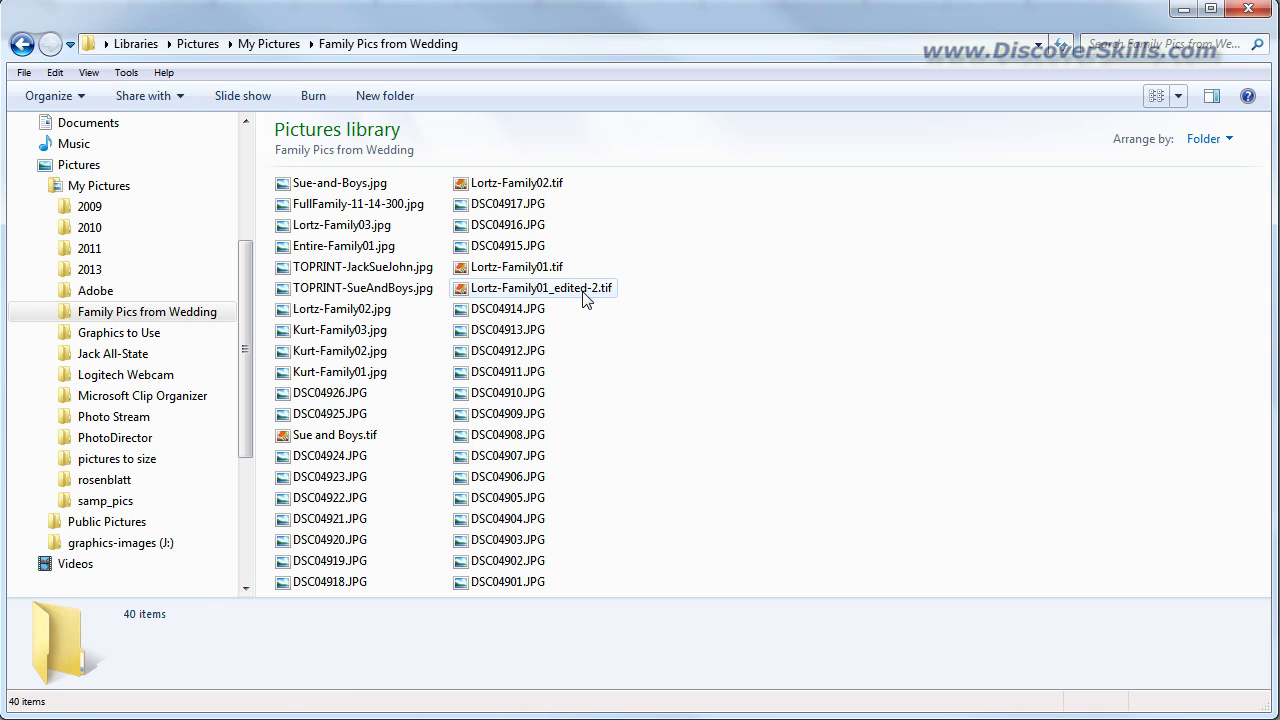
Delete Lortz-Family02.jpg, Kurt-Family01.jpg, DSC04923.JPG, DSC04906.JPG, DSC04909.JPG and DSC04913.JPG together, moving them to the Recycle Bin.
mouse_move(585, 296)
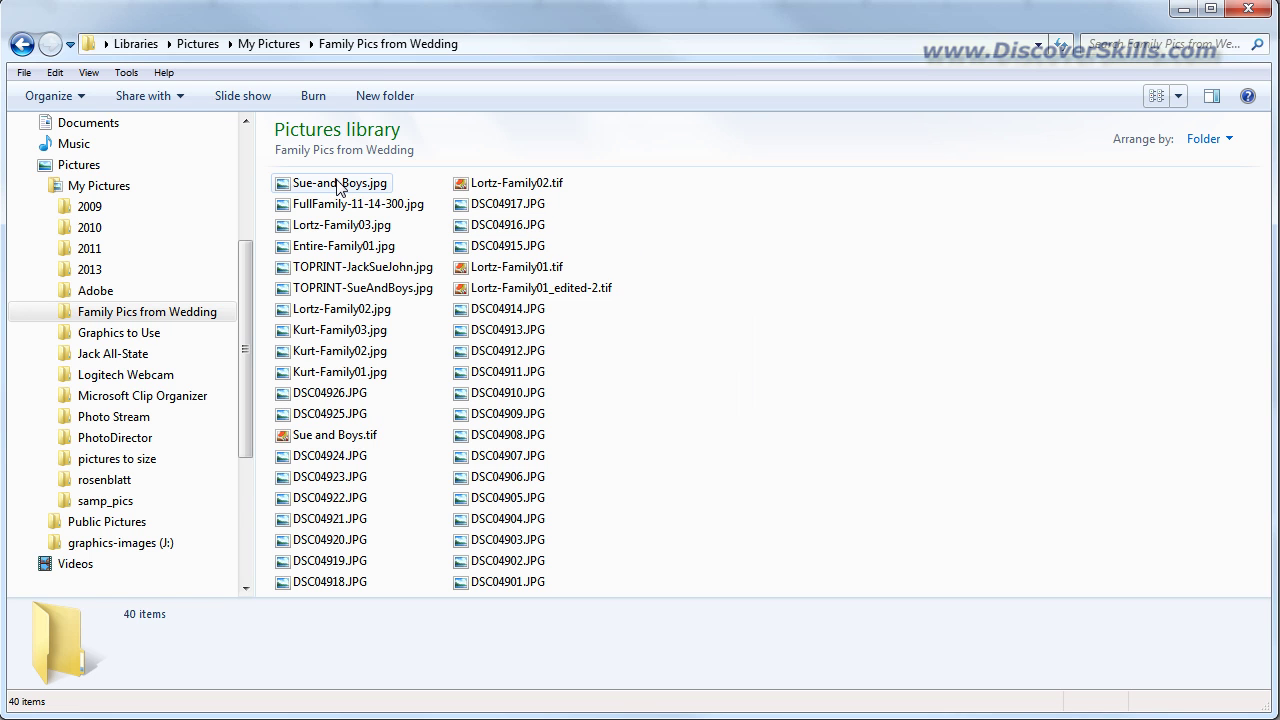
click(334, 311)
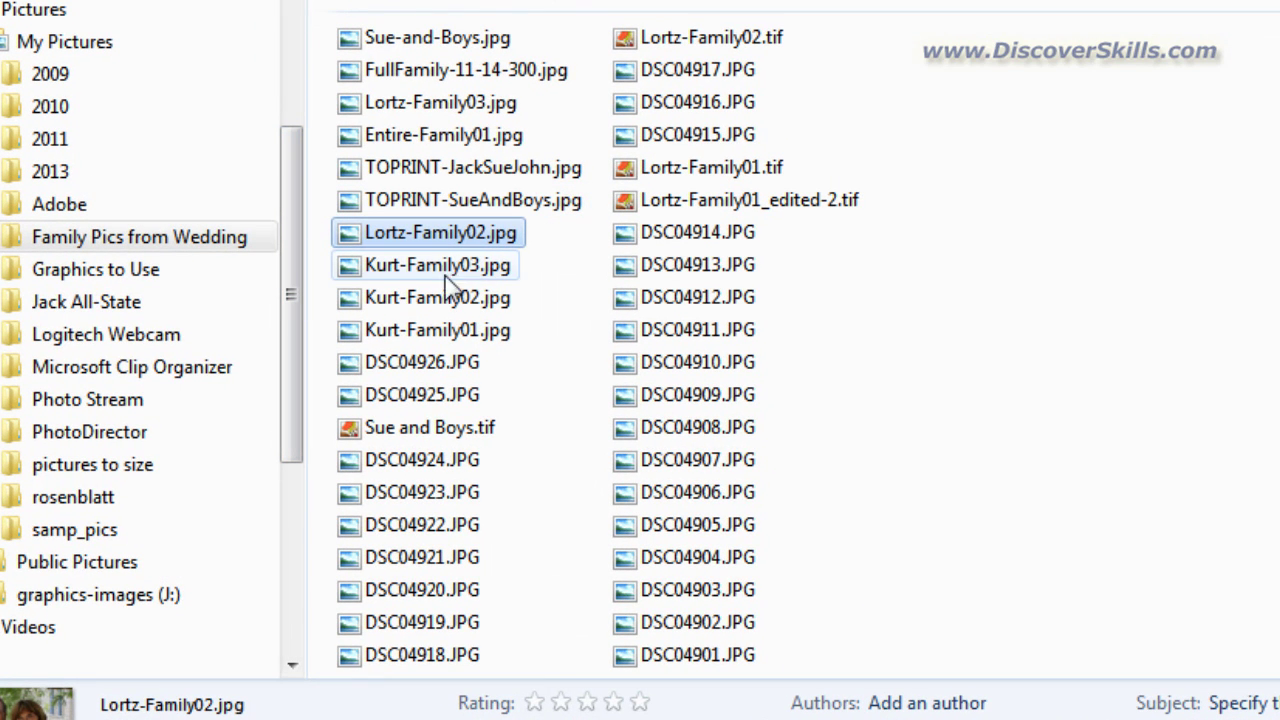
click(432, 340)
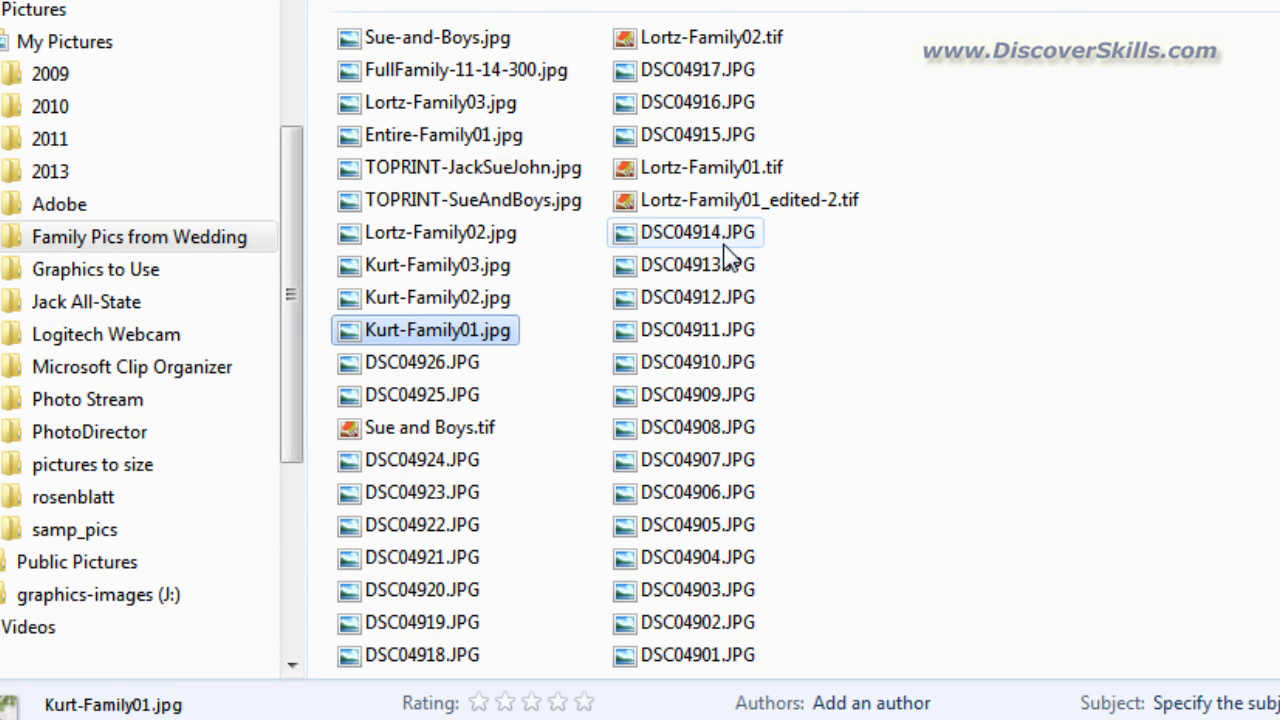
mouse_move(726, 257)
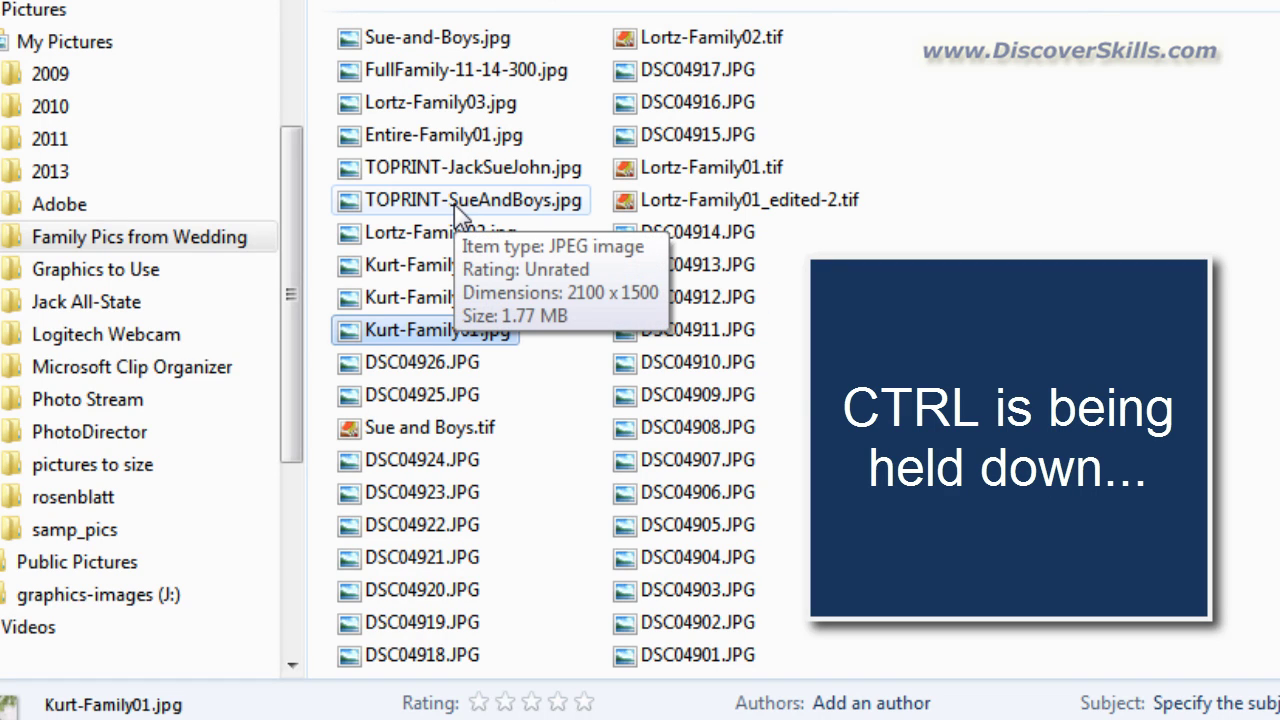
ctrl+click(410, 236)
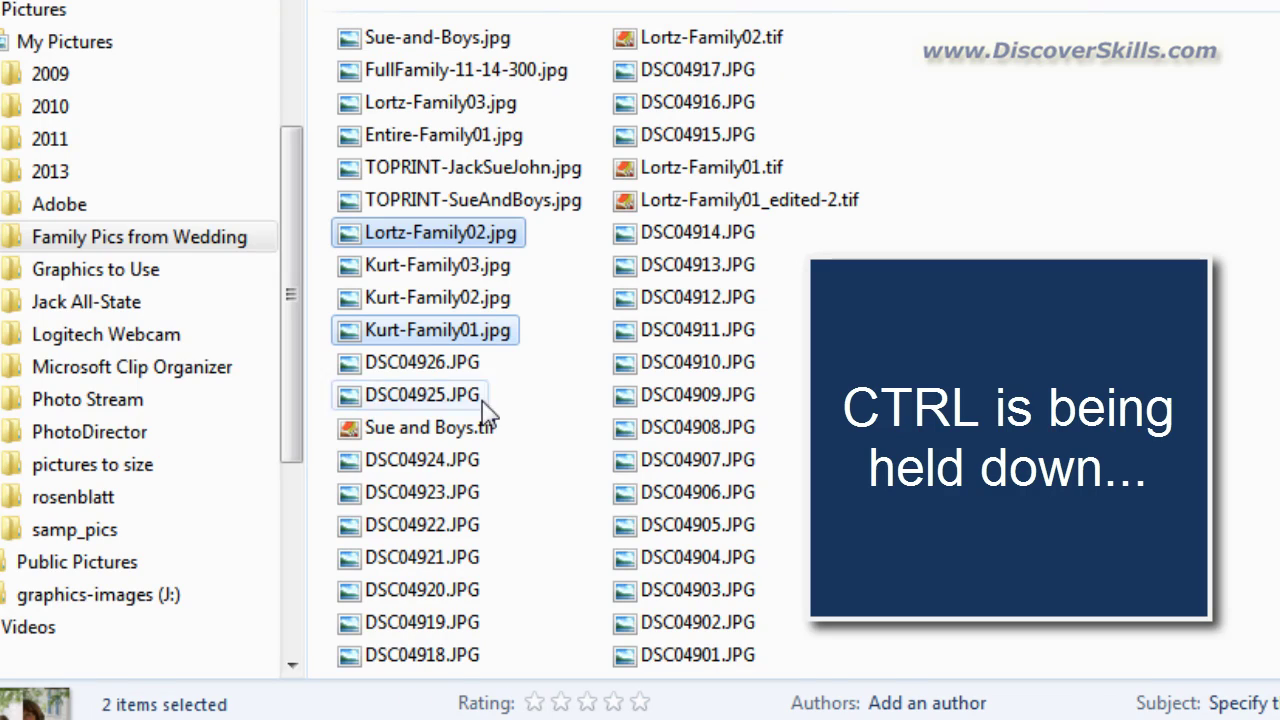
ctrl+click(364, 491)
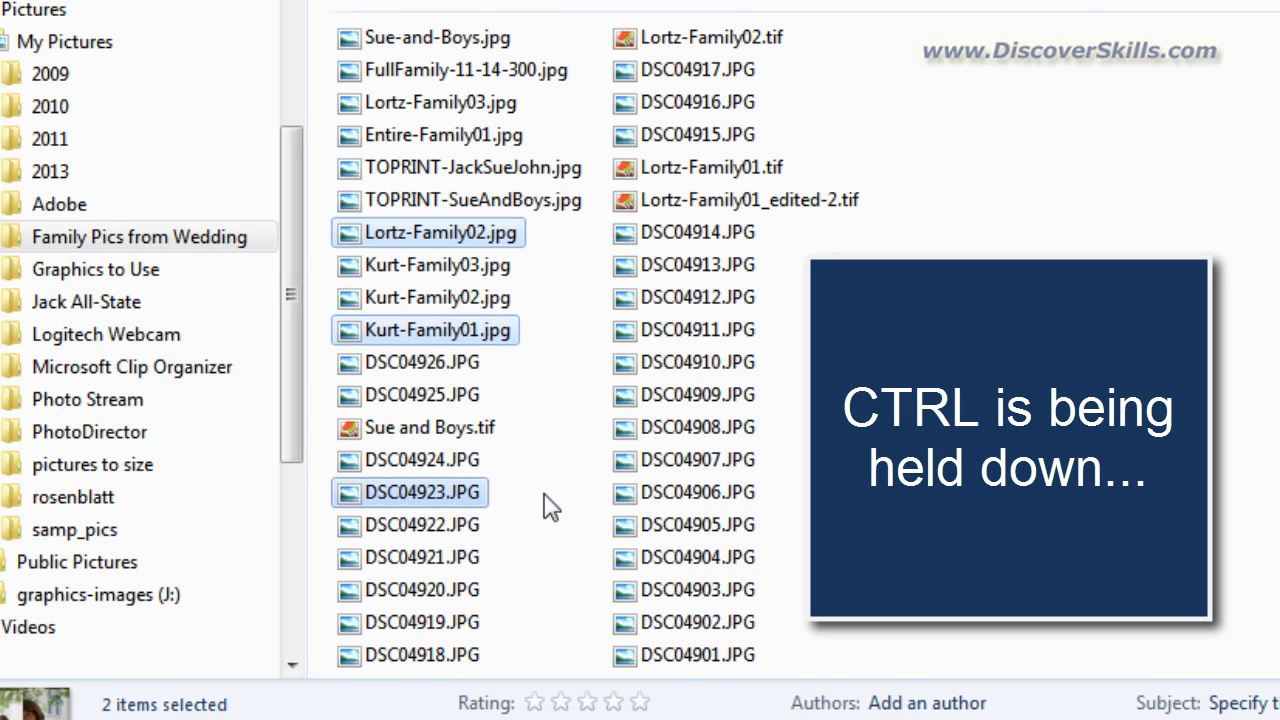
ctrl+click(664, 500)
ctrl+click(686, 398)
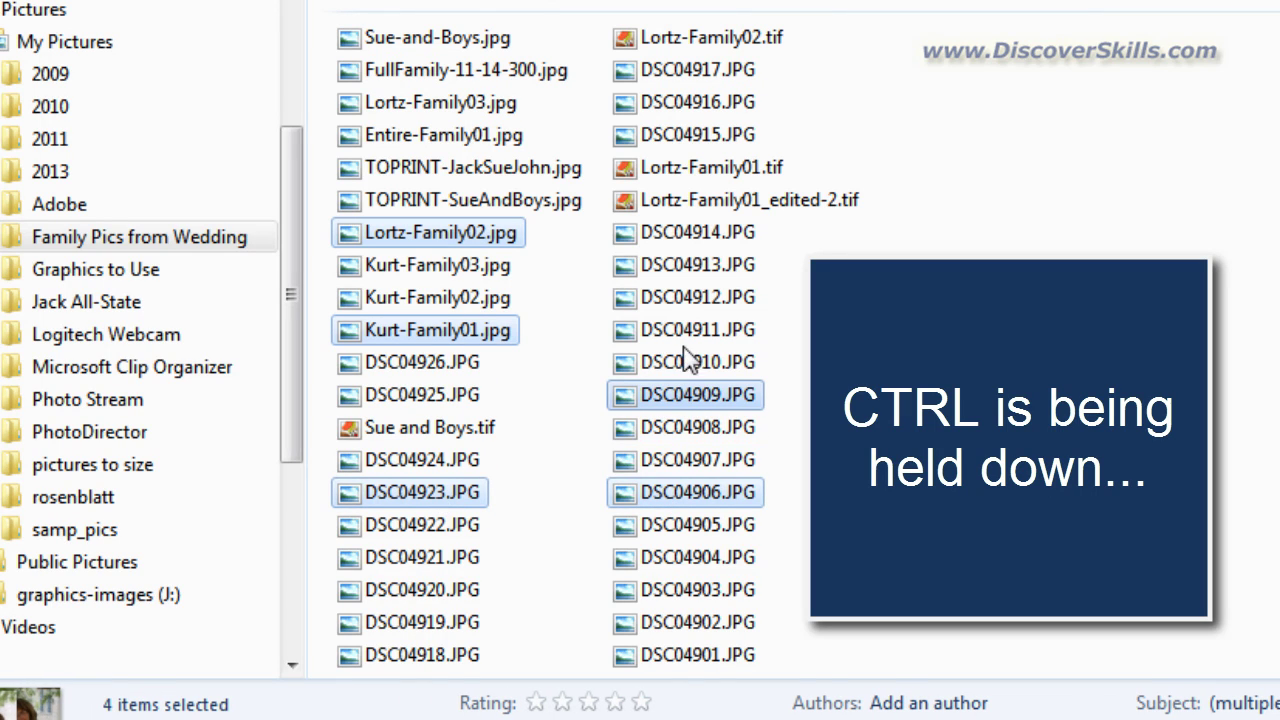
ctrl+click(692, 266)
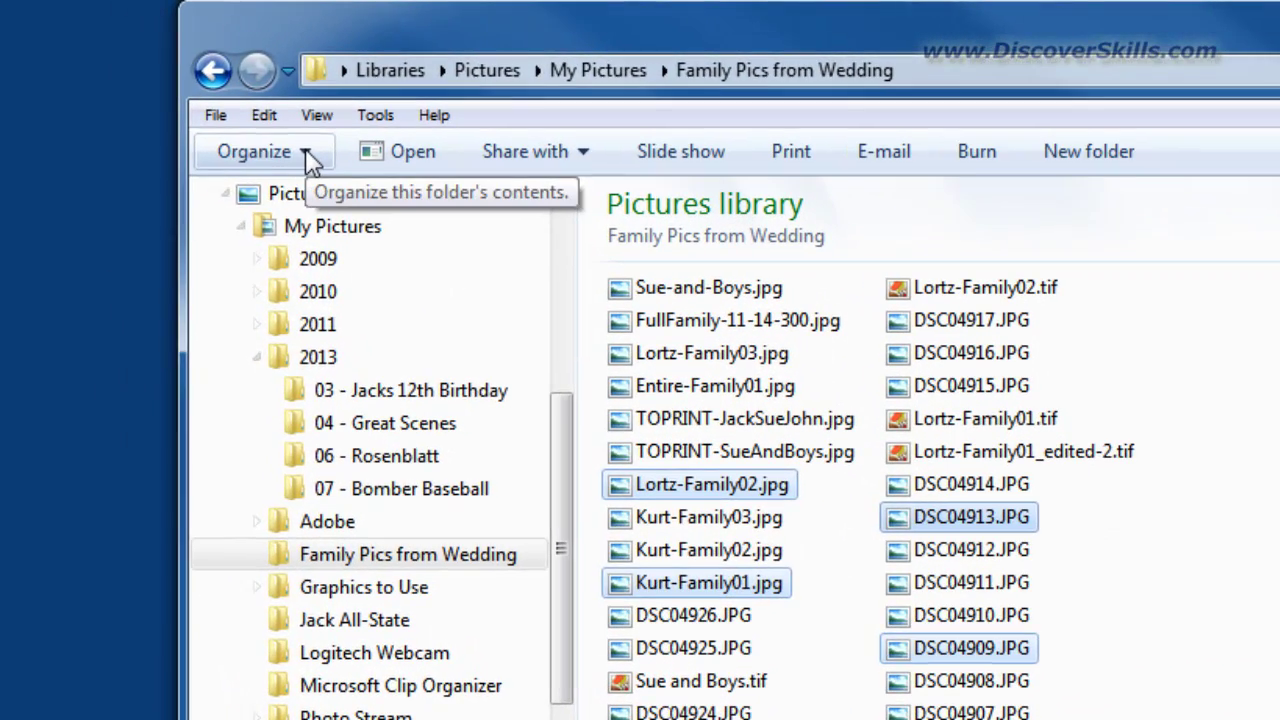
click(308, 158)
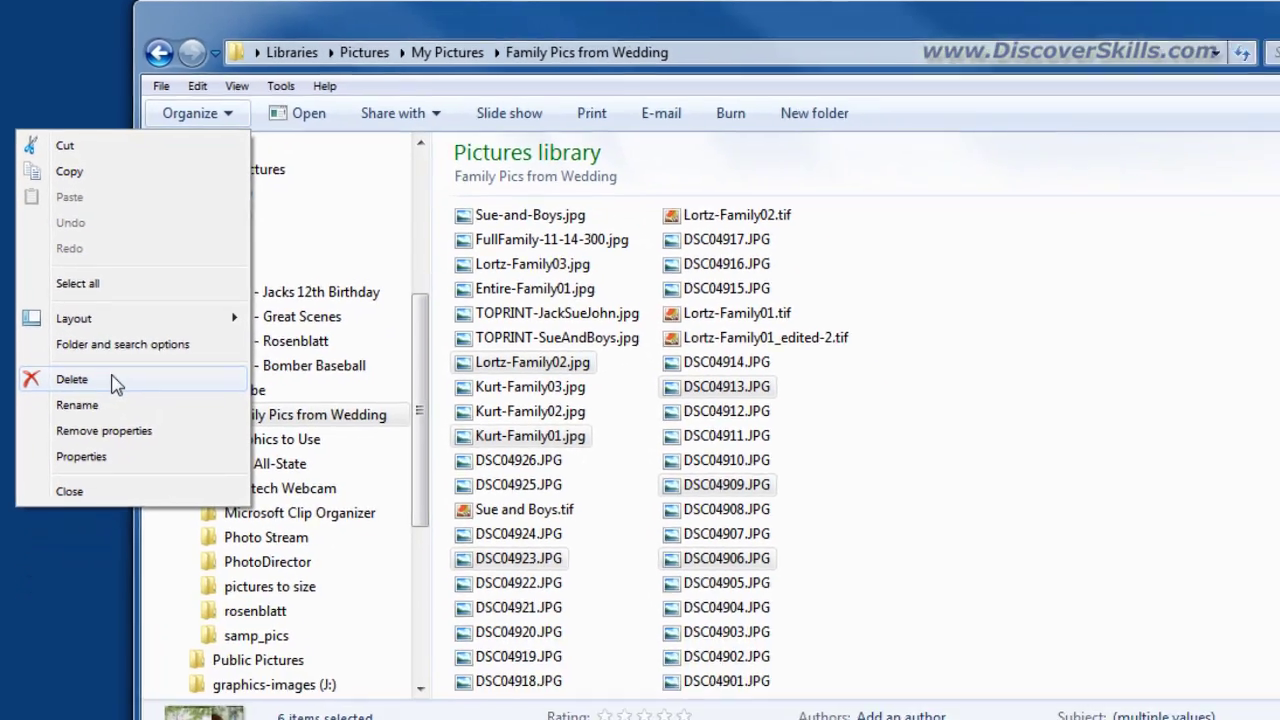
click(115, 382)
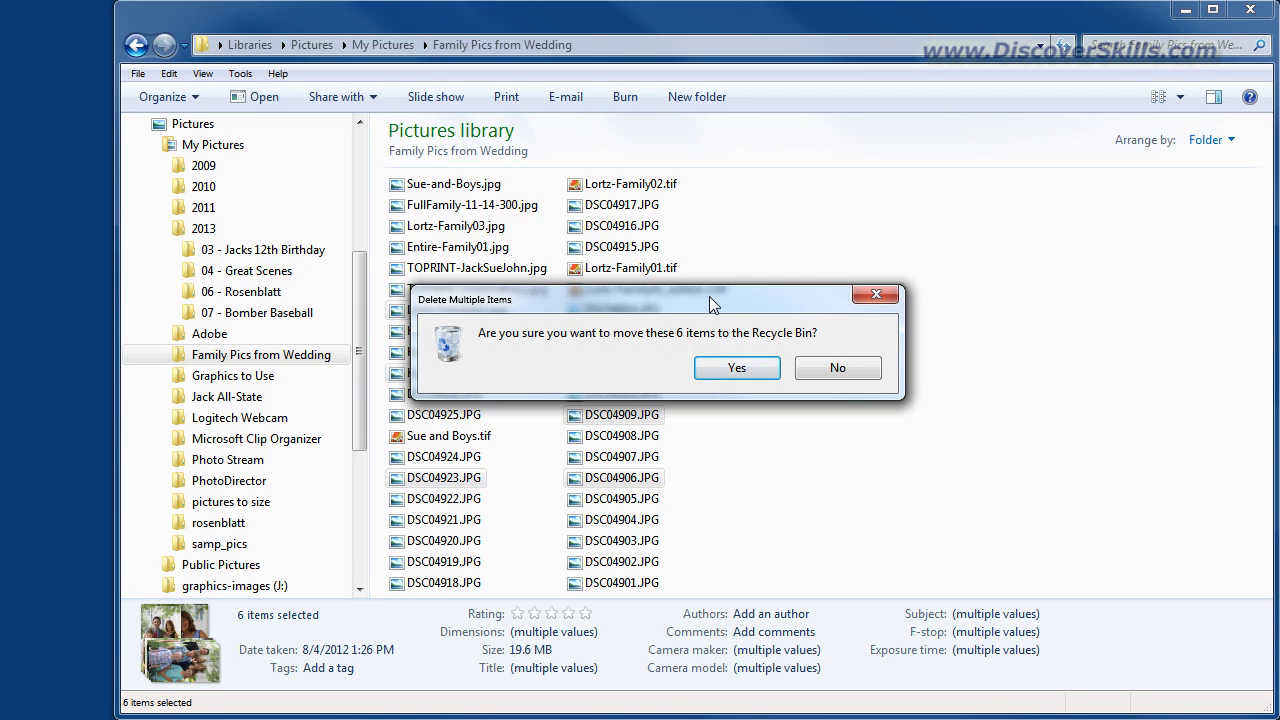
click(737, 369)
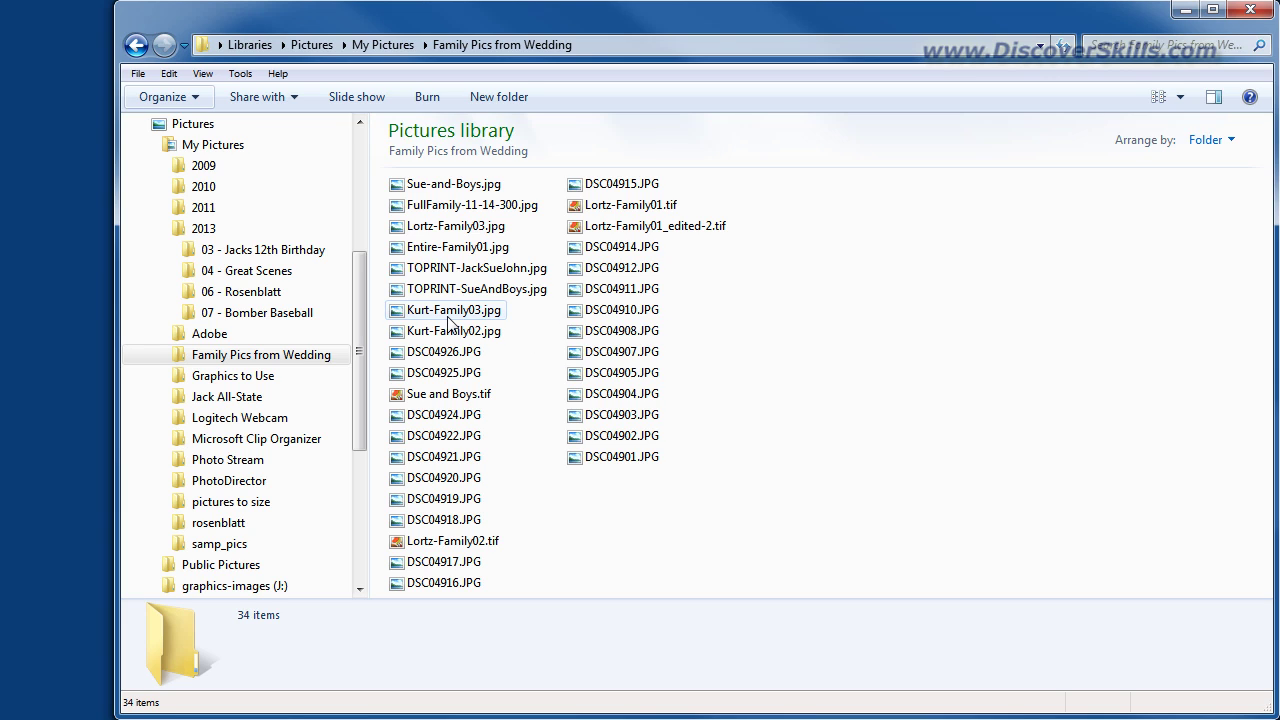
Try to move or copy Kurt-Family03.jpg, DSC04926.JPG, DSC04924.JPG and DSC04907.JPG together into the 04 - Great Scenes folder.
mouse_move(452, 318)
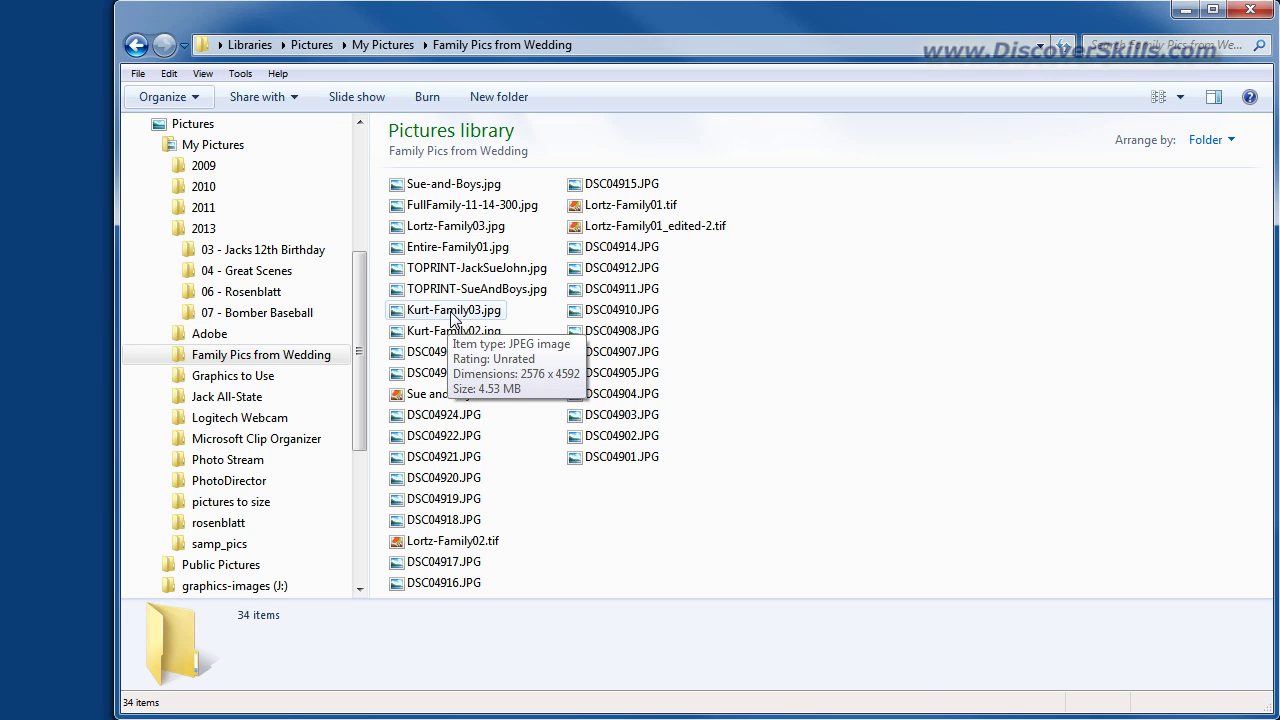
click(452, 312)
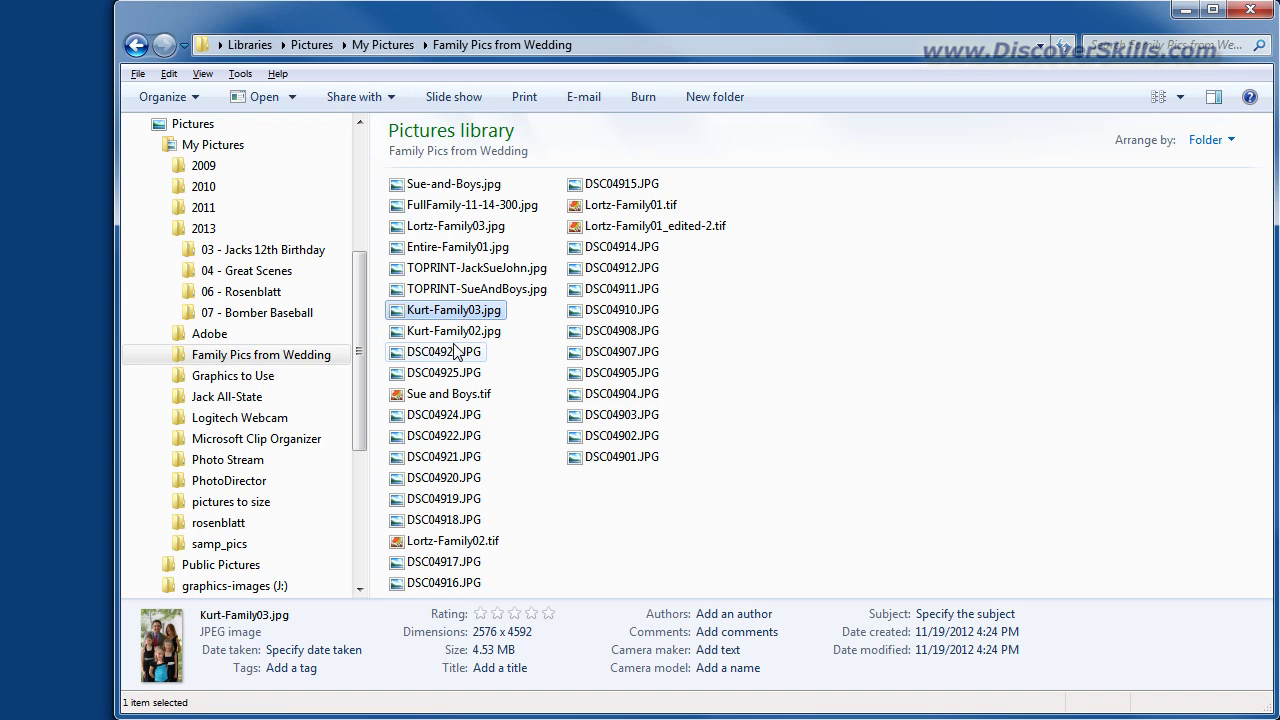
ctrl+click(455, 352)
ctrl+click(455, 414)
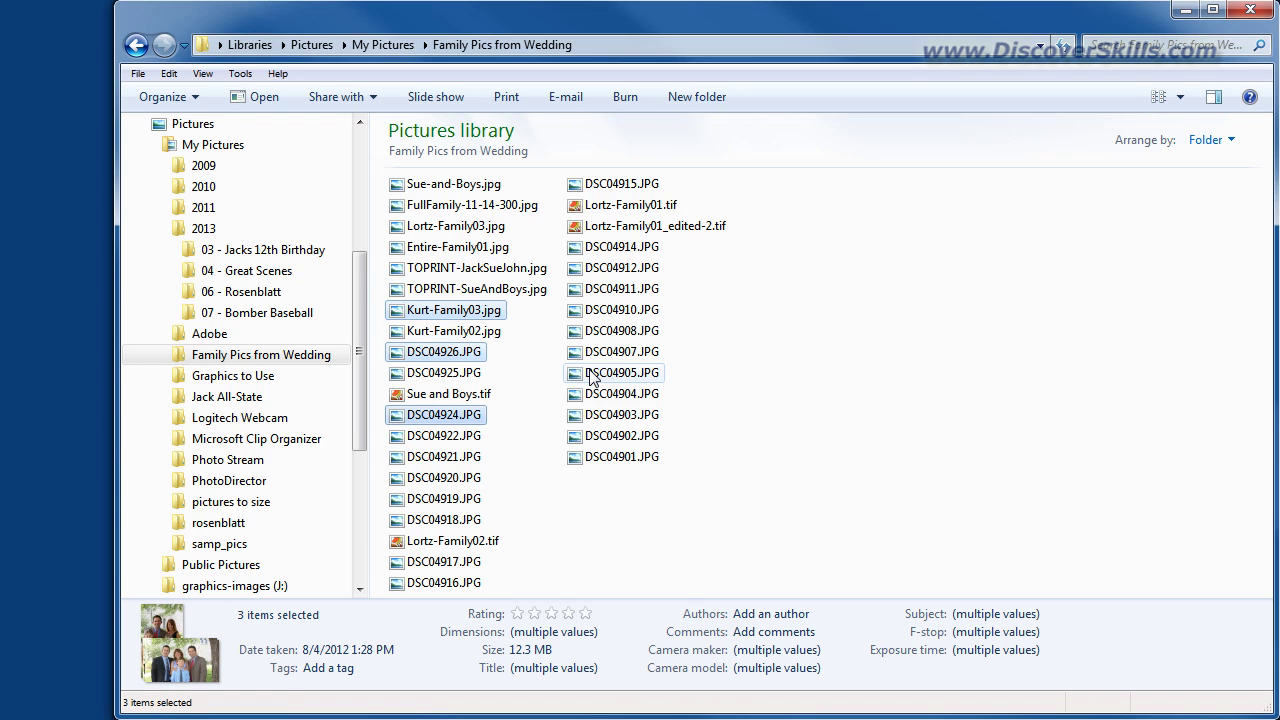
ctrl+click(611, 356)
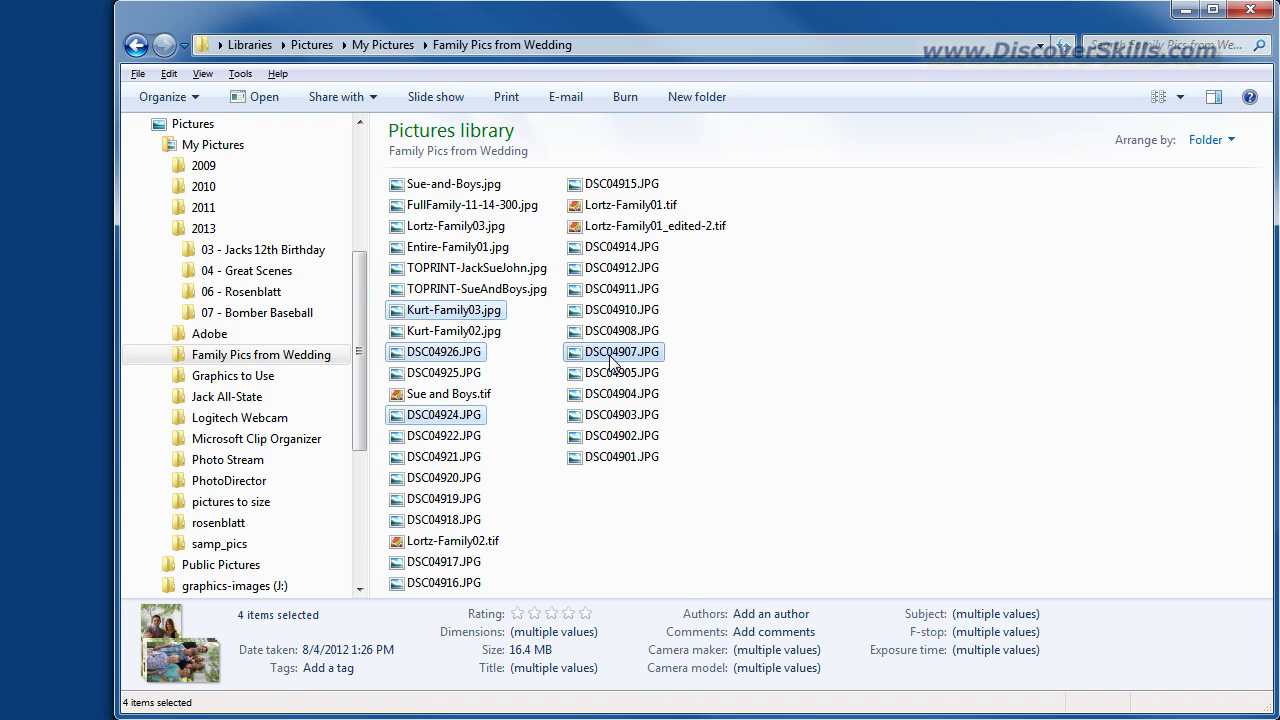
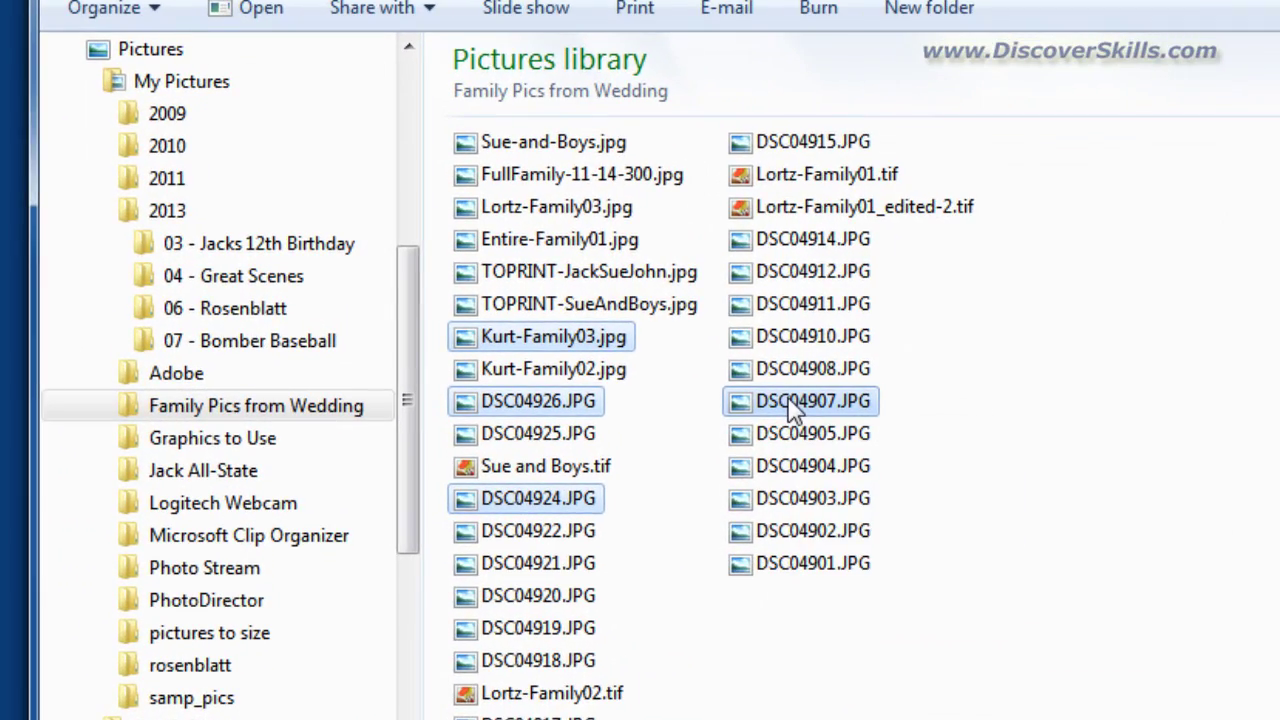
drag(607, 356, 597, 369)
drag(770, 415, 1035, 505)
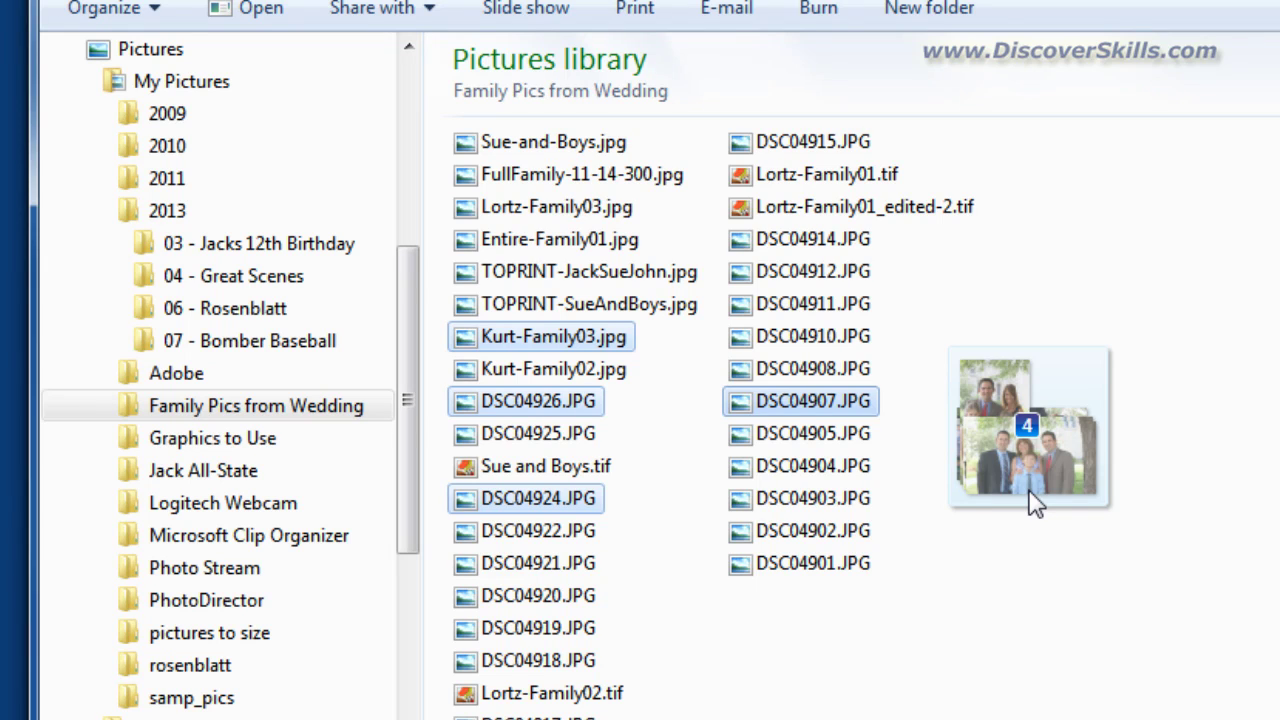
drag(1035, 505, 289, 286)
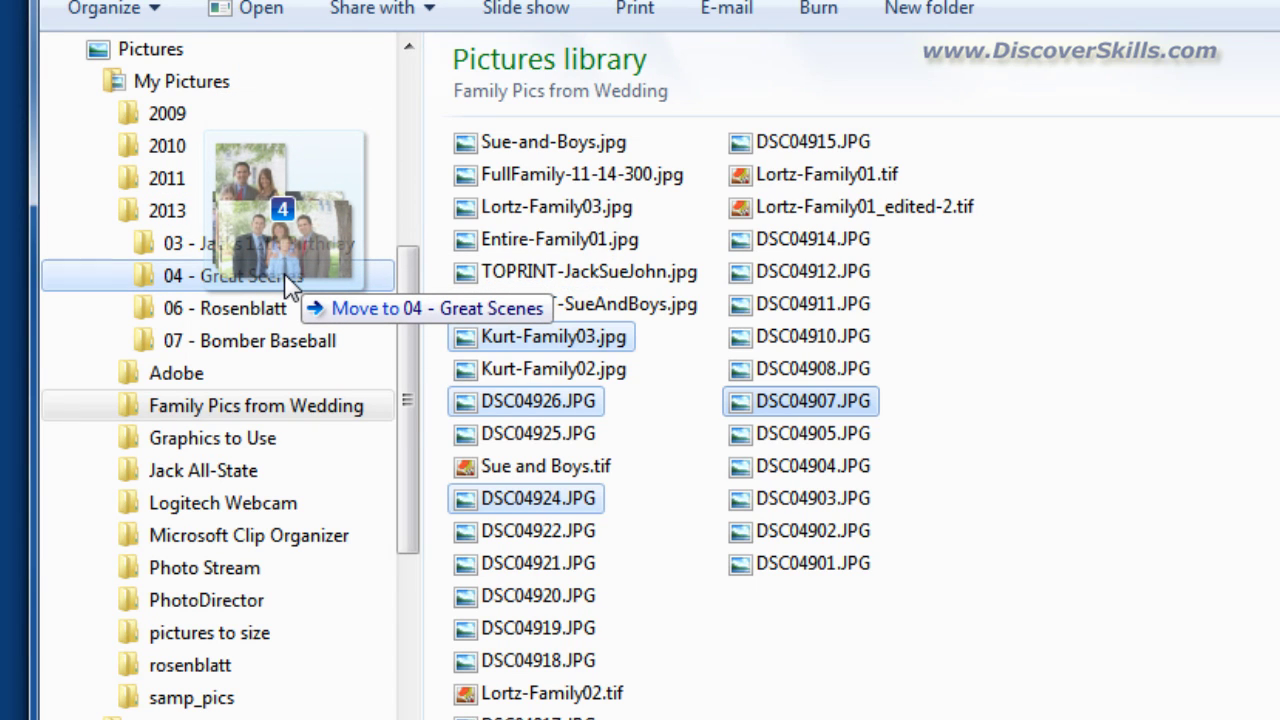
drag(286, 278, 287, 280)
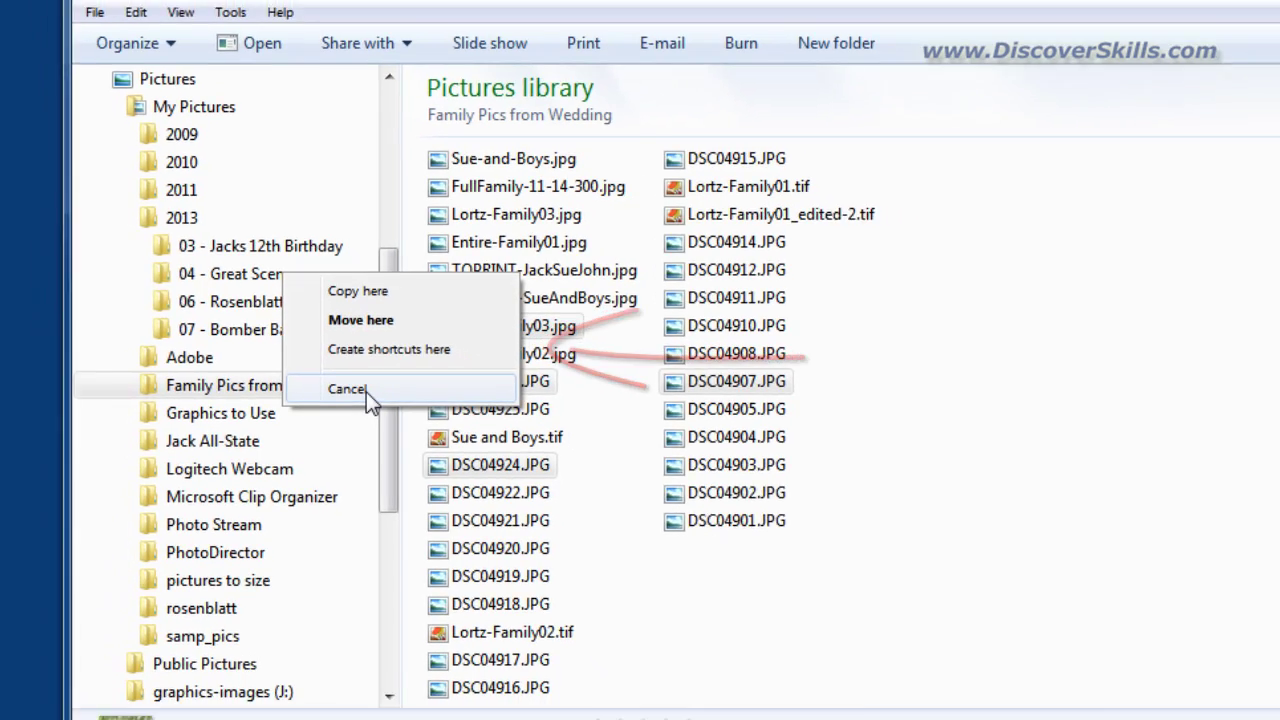
click(380, 412)
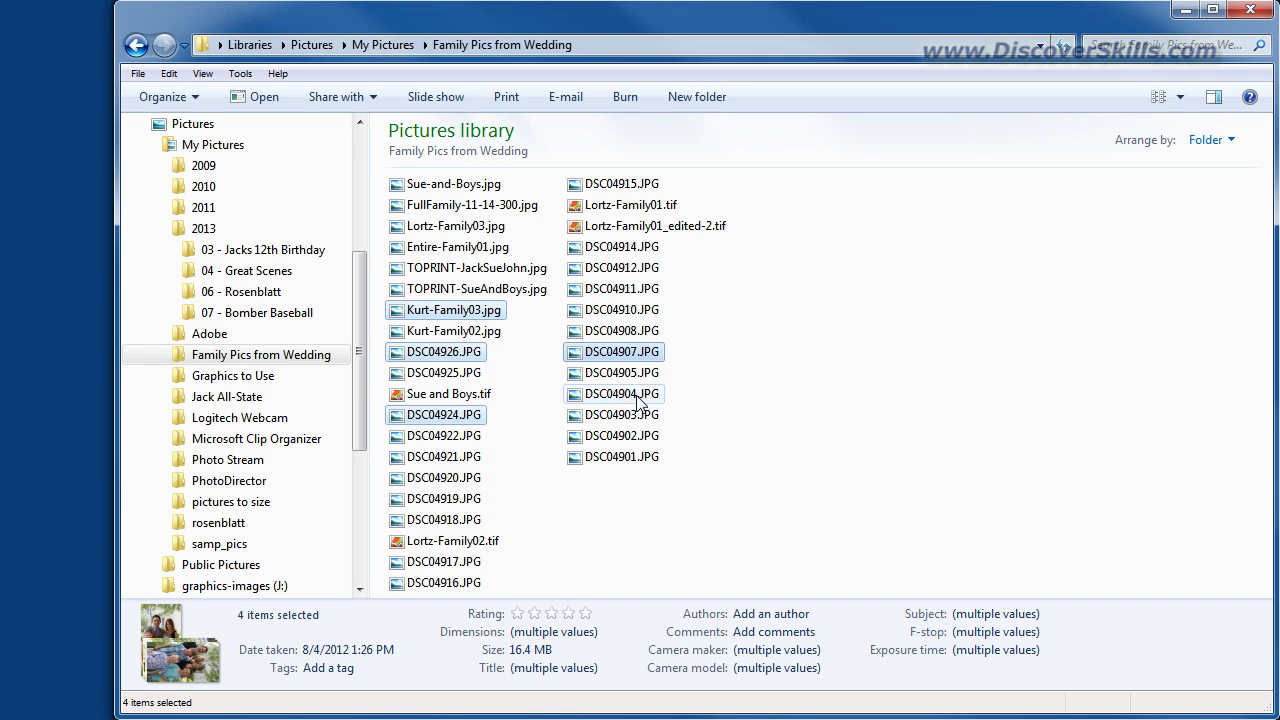
Make a copy of DSC04911.JPG within the Family Pics from Wedding folder and clear the selection.
click(614, 290)
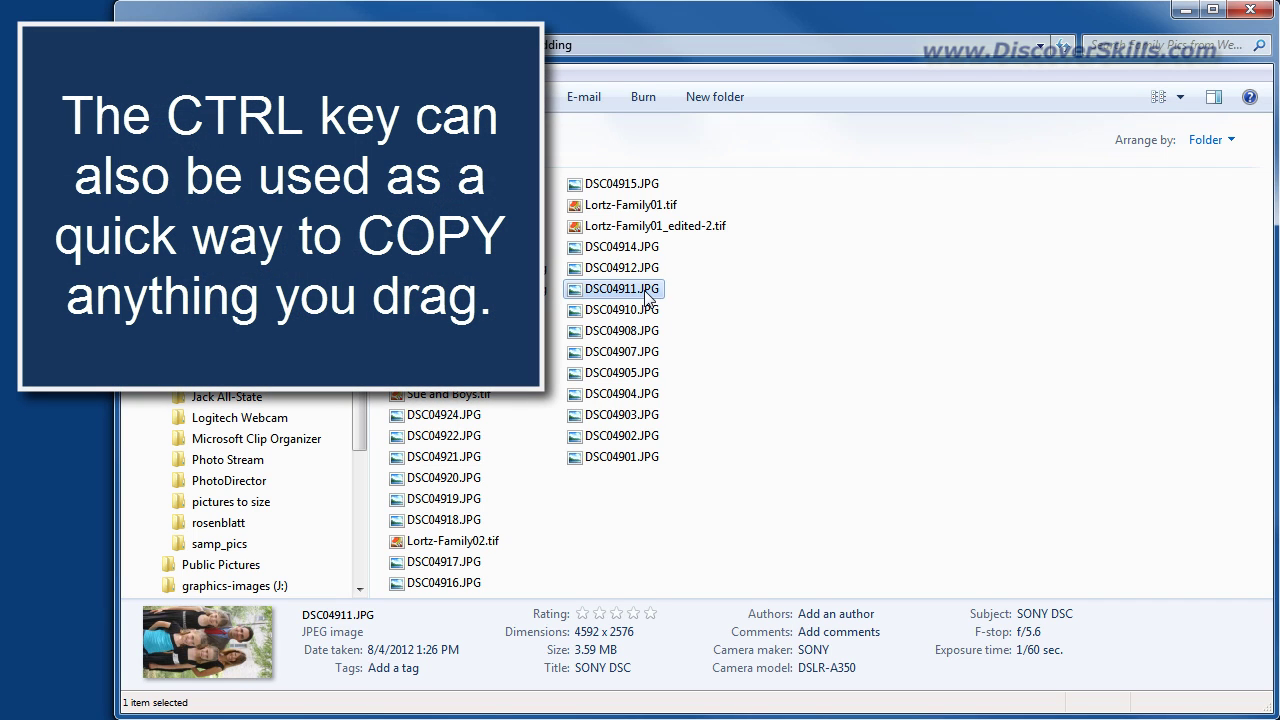
drag(647, 296, 720, 378)
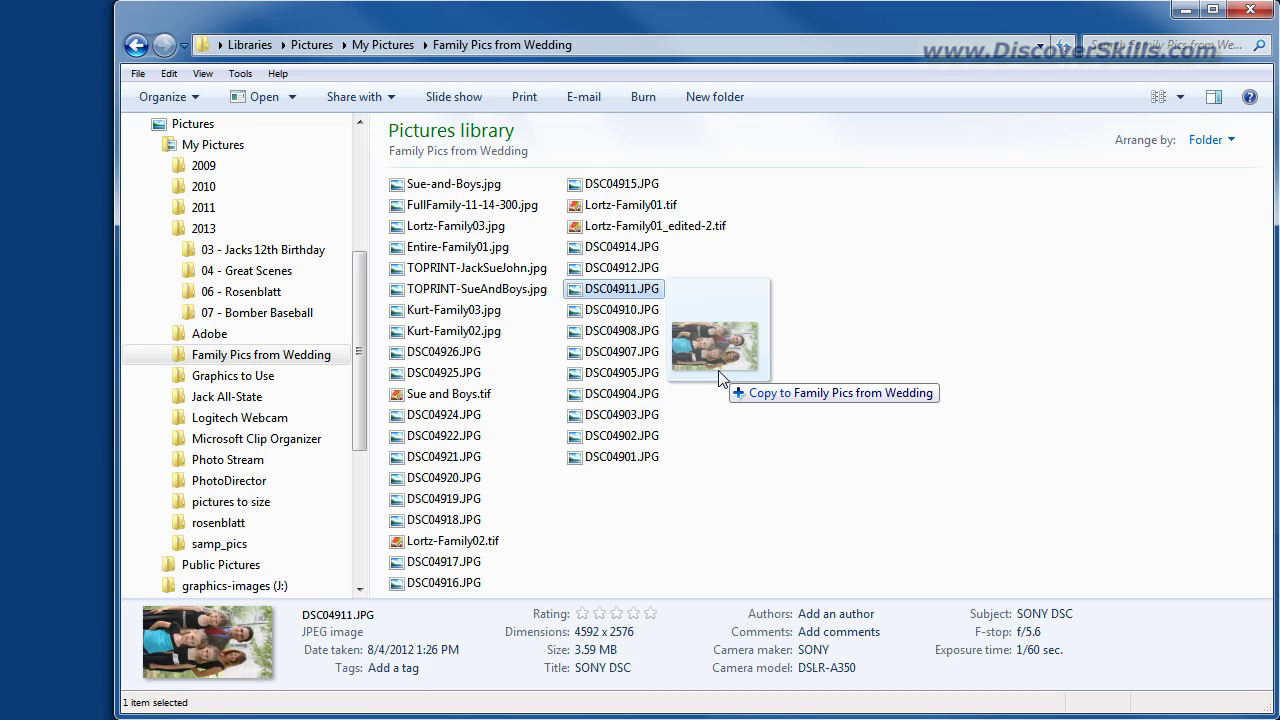
drag(719, 377, 719, 377)
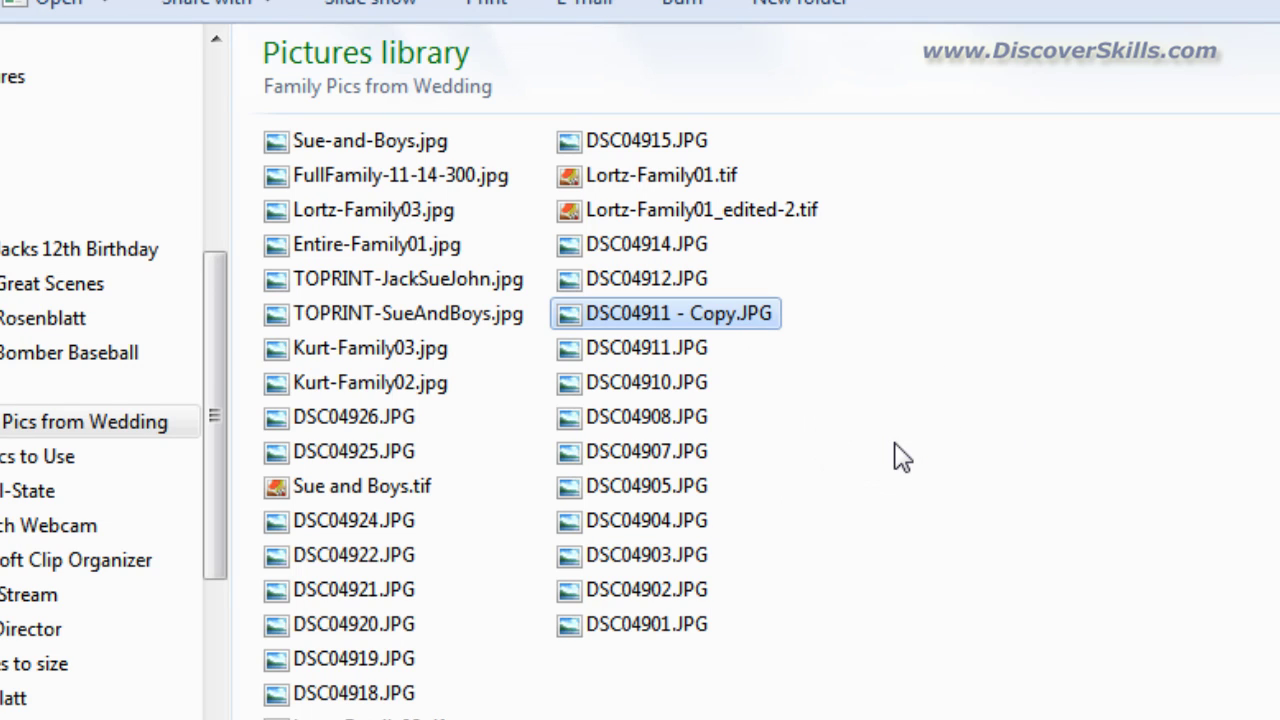
click(898, 456)
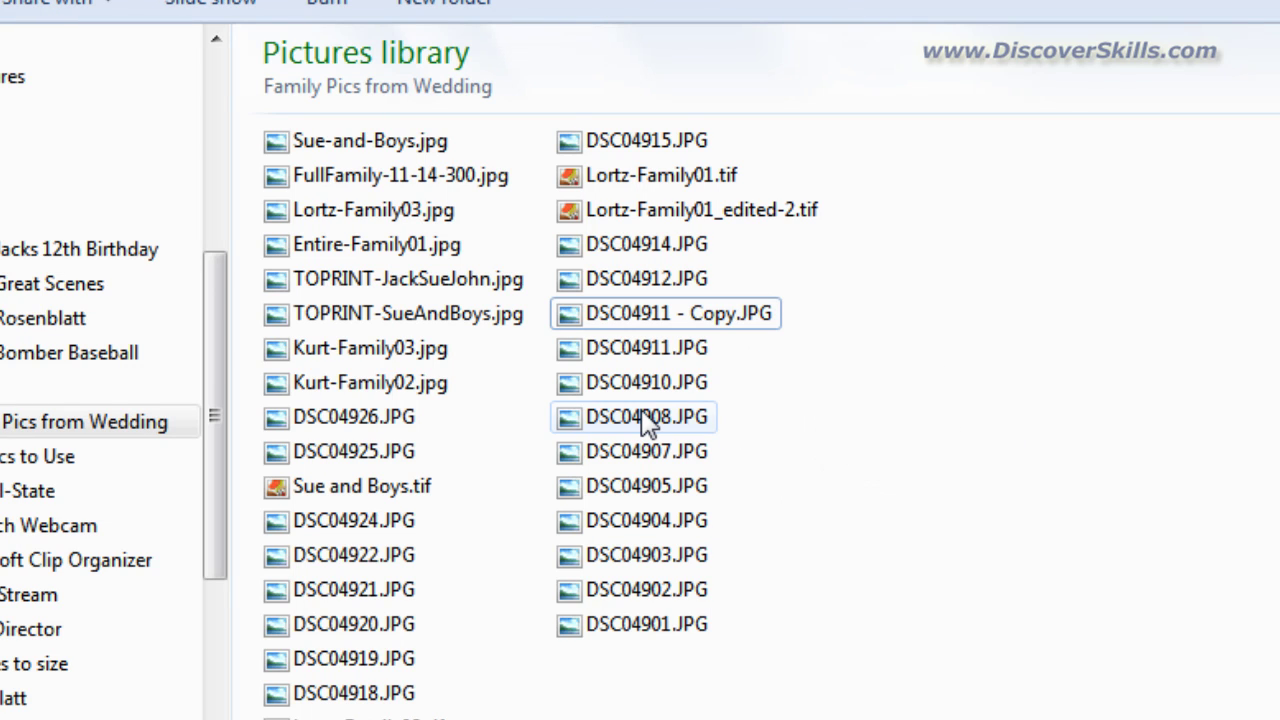
Duplicate DSC04908.JPG, DSC04905.JPG, DSC04903.JPG, DSC04902.JPG and DSC04901.JPG together within the same folder.
mouse_move(645, 423)
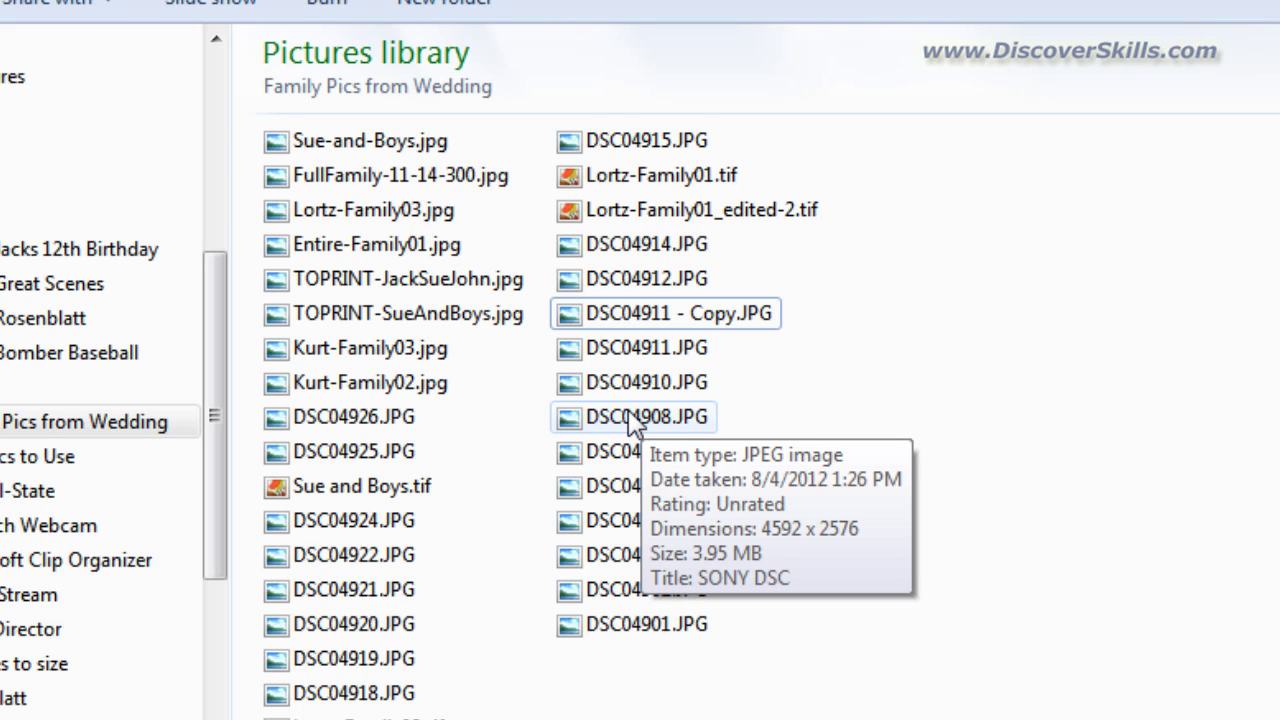
click(628, 412)
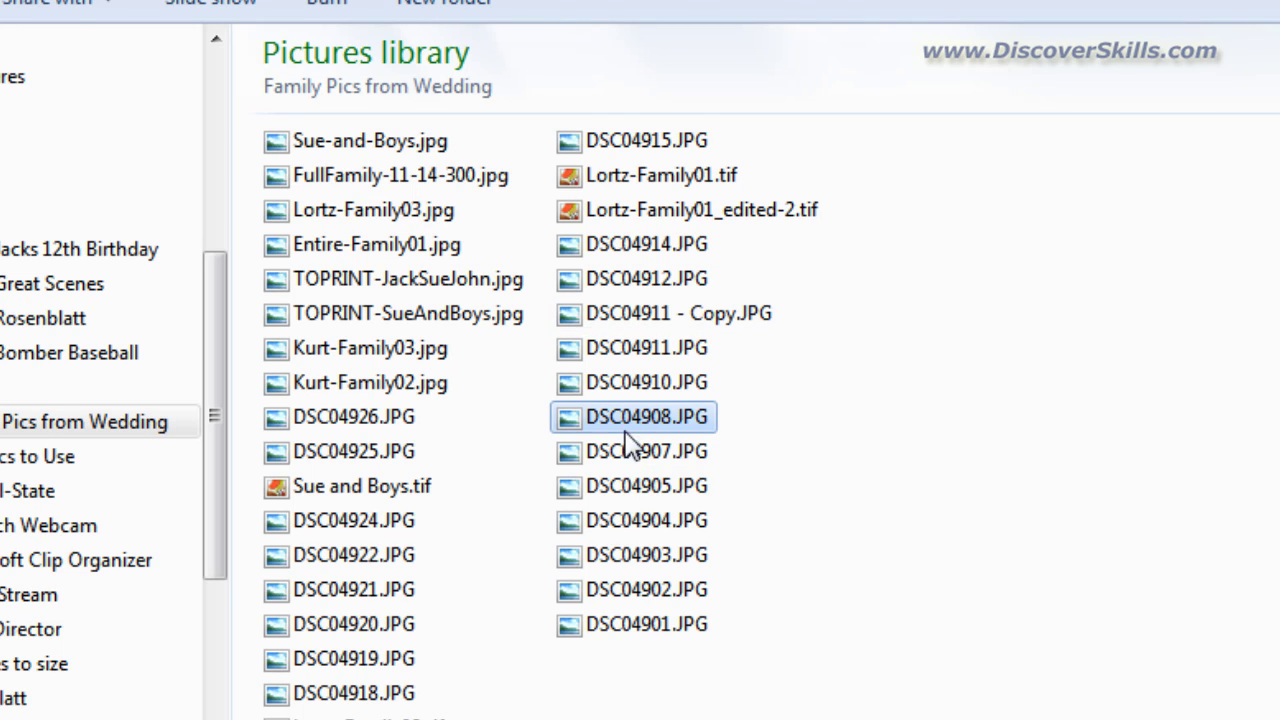
ctrl+click(632, 495)
ctrl+click(640, 560)
ctrl+click(645, 592)
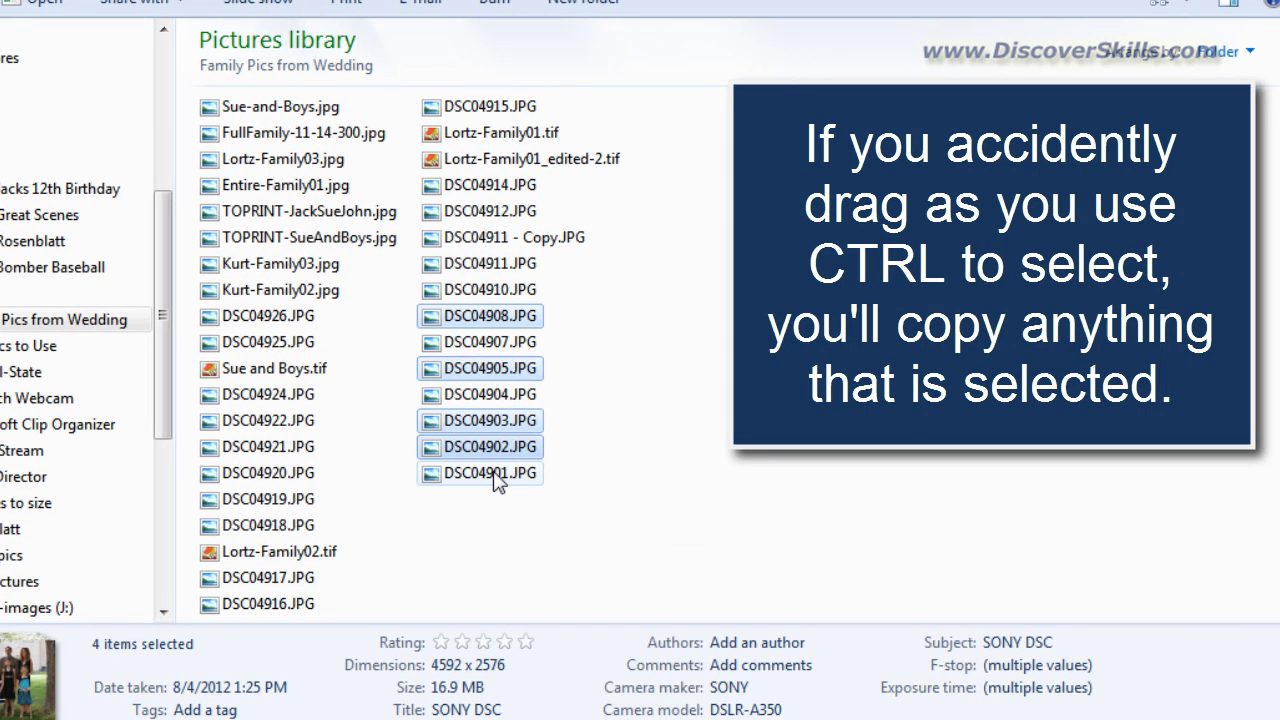
drag(494, 472, 498, 497)
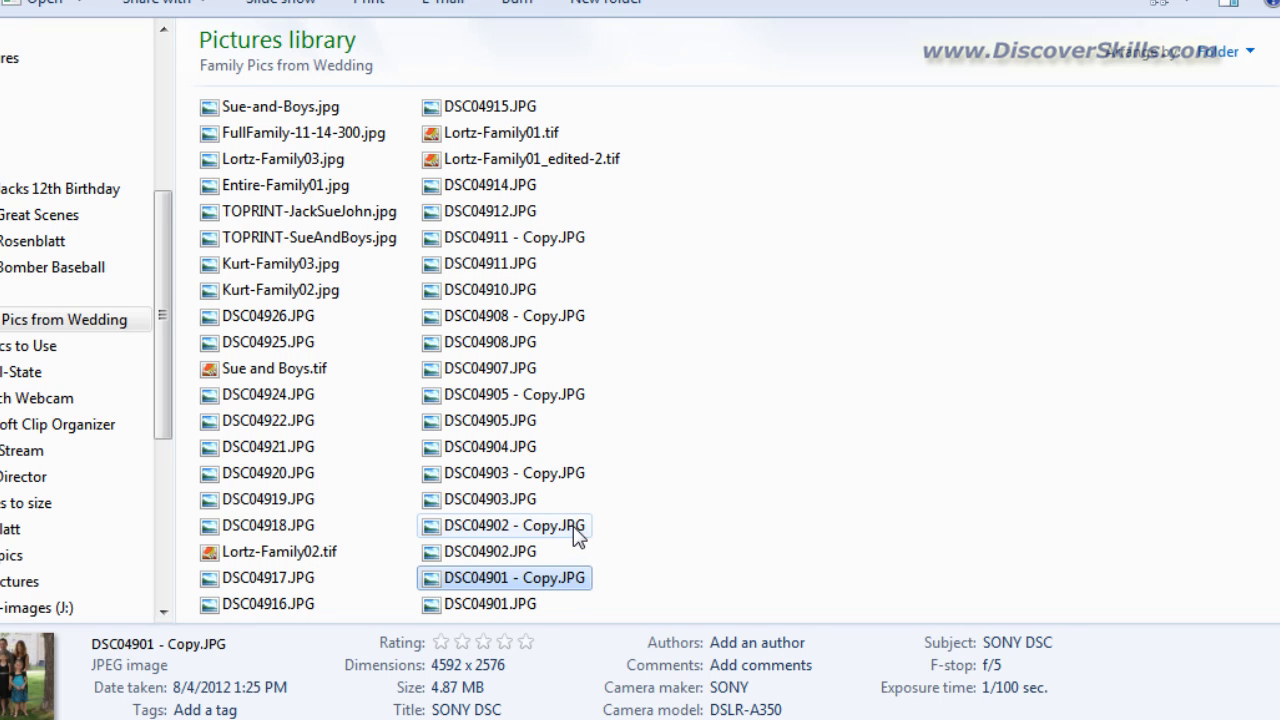
Delete the Copy duplicates of DSC04901, DSC04902, DSC04903, DSC04905, DSC04908 and DSC04911 together, moving them to the Recycle Bin.
mouse_move(548, 536)
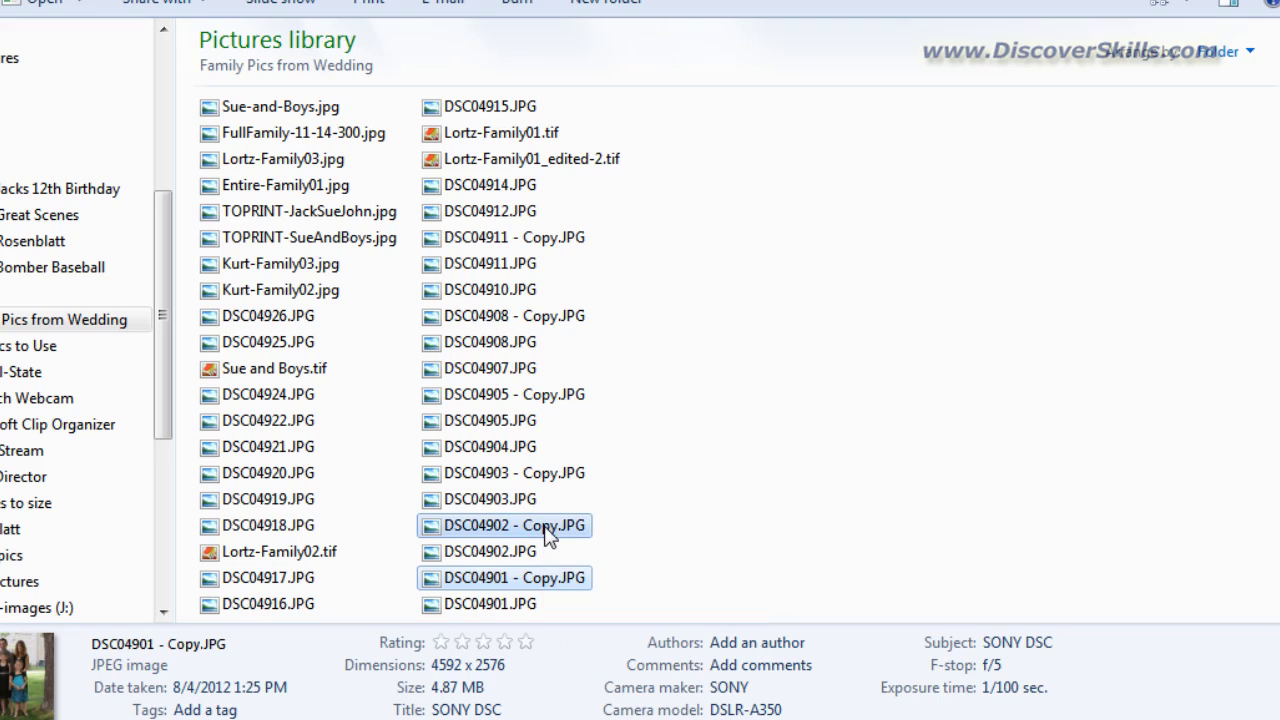
ctrl+click(548, 530)
ctrl+click(549, 470)
ctrl+click(565, 400)
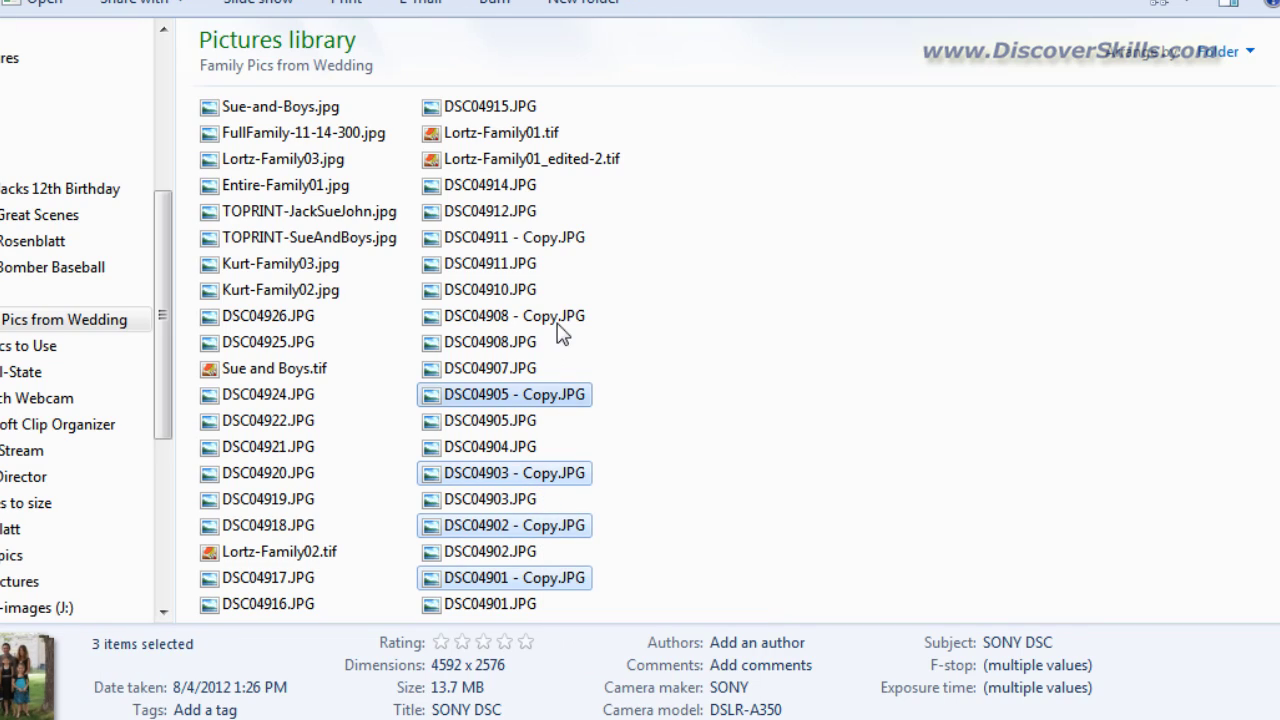
ctrl+click(562, 322)
ctrl+click(569, 240)
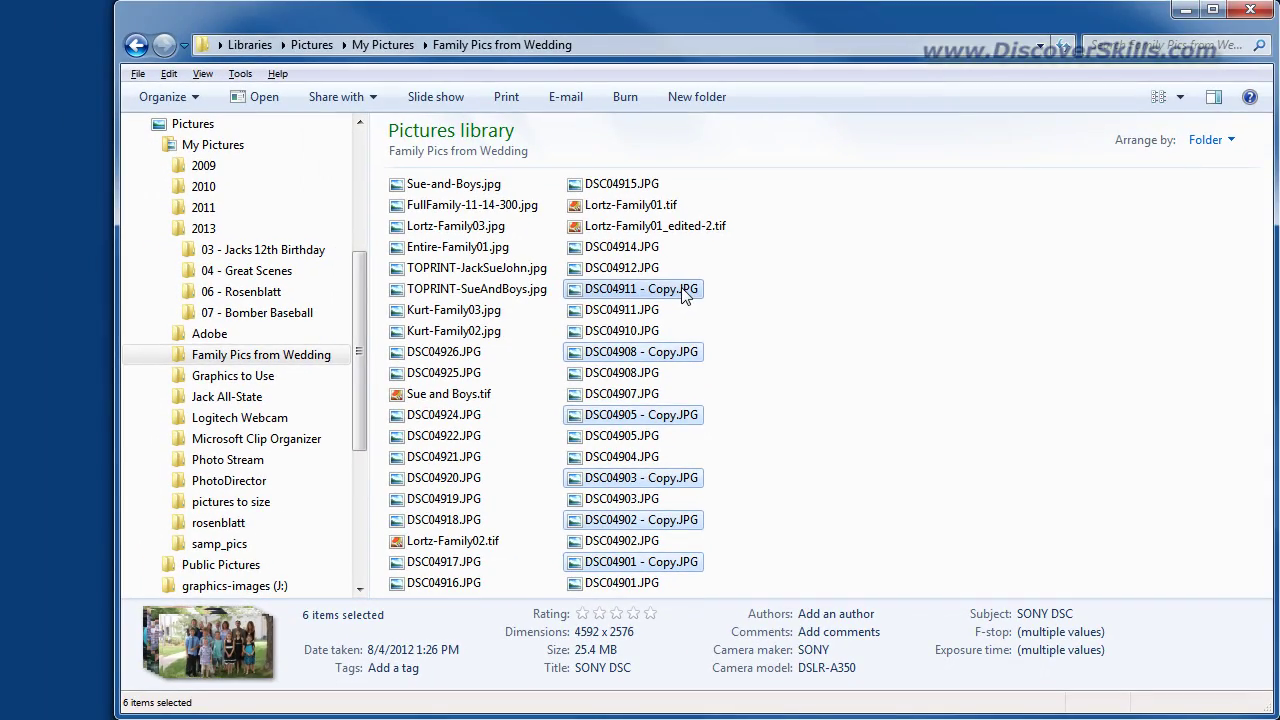
click(99, 61)
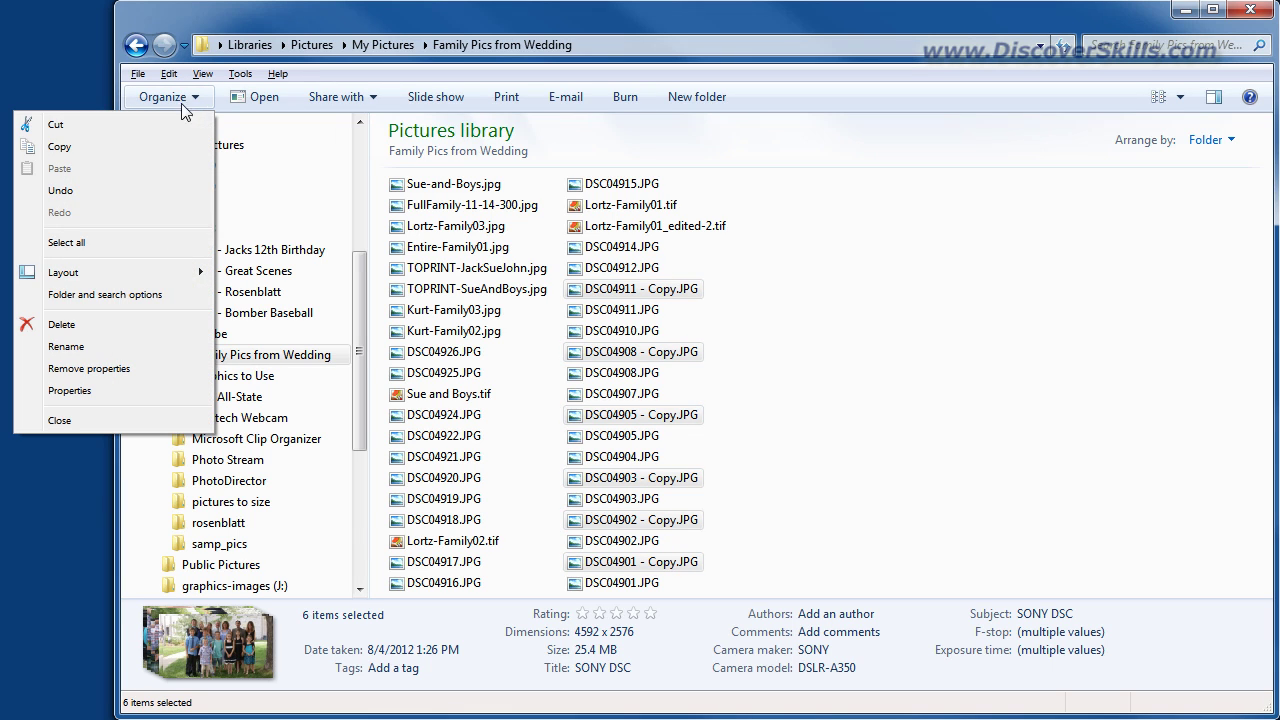
click(104, 329)
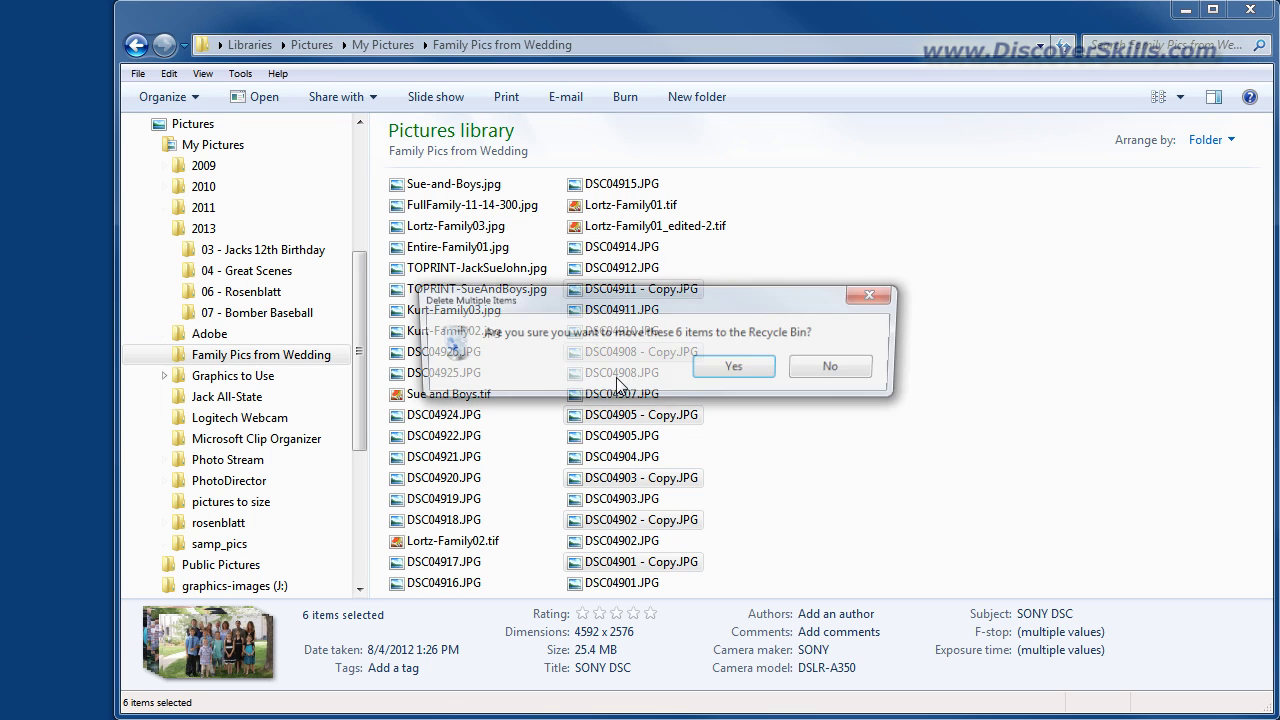
click(737, 368)
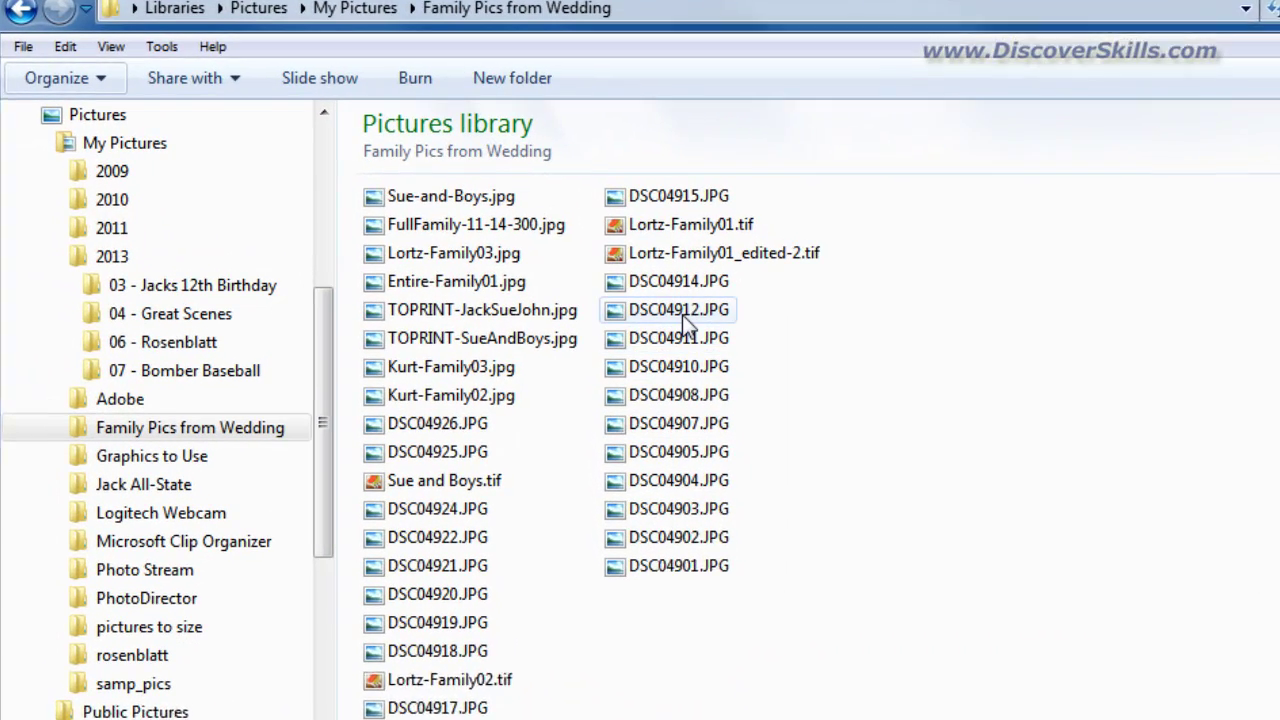
Select the consecutive files DSC04912.JPG through DSC04904.JPG, and replace that selection with the range from DSC04926.JPG through Lortz-Family02.tif.
click(652, 288)
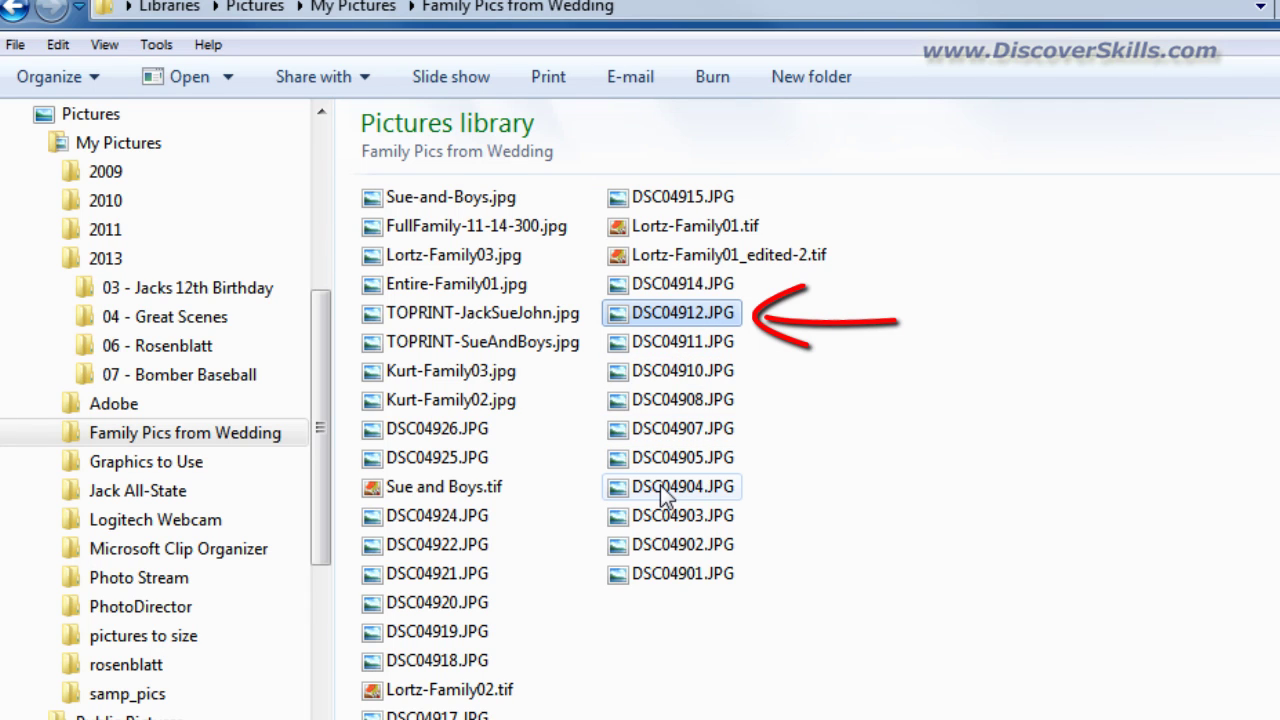
mouse_move(662, 490)
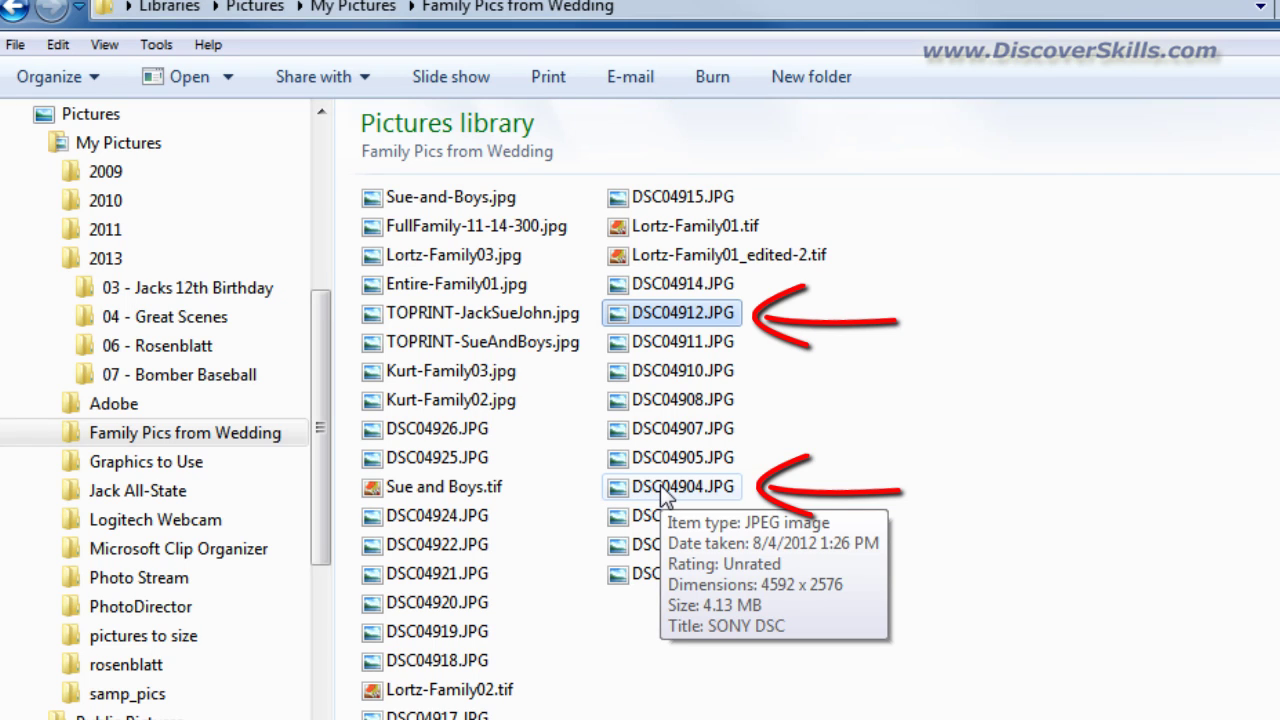
shift+click(660, 485)
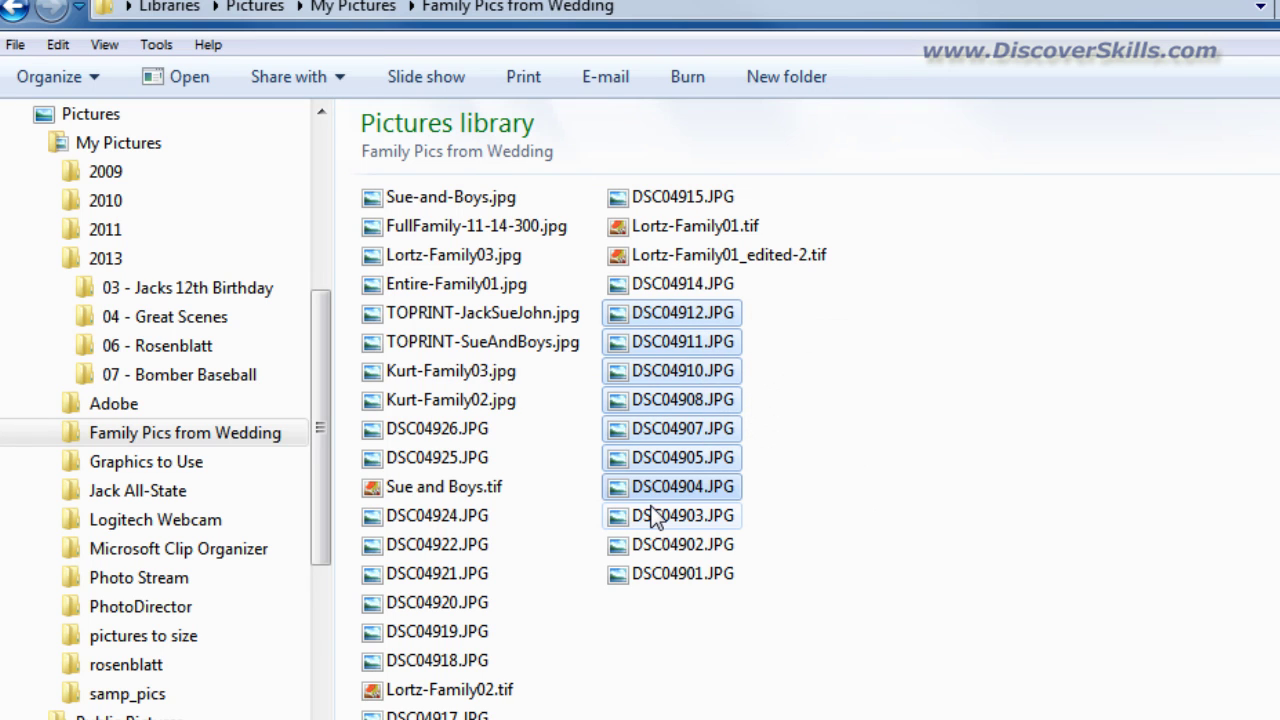
click(457, 428)
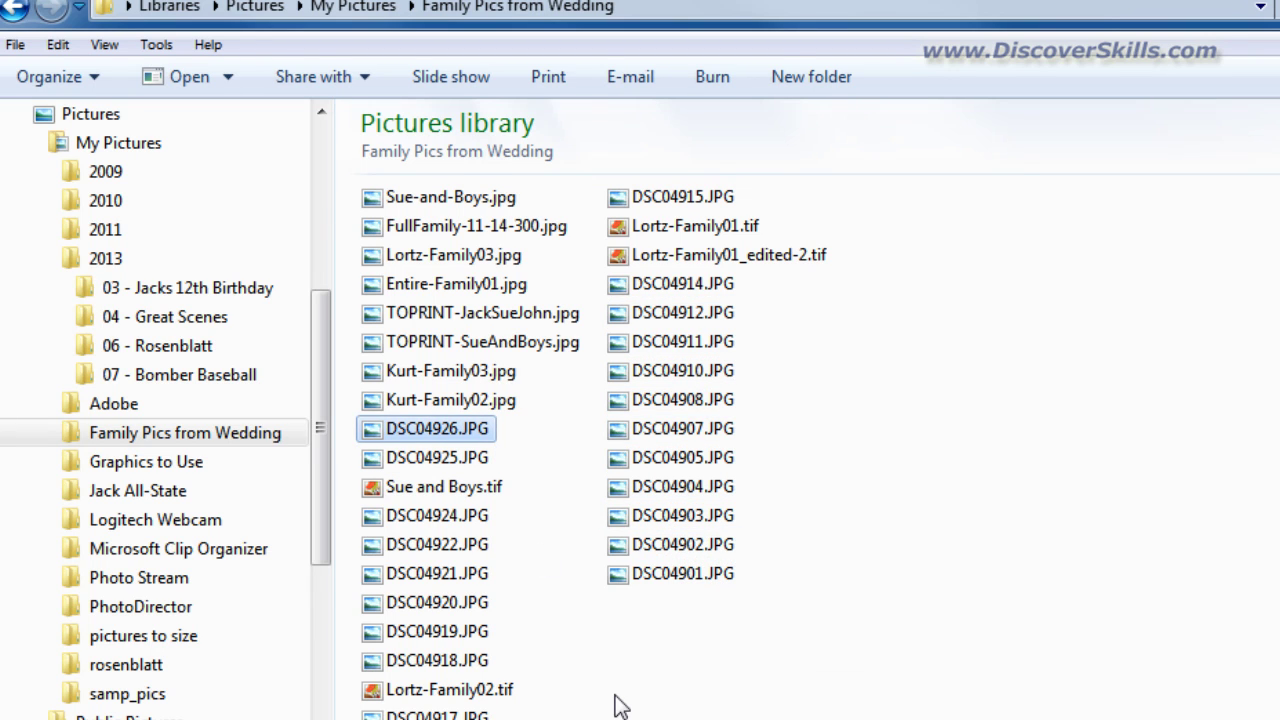
shift+click(451, 690)
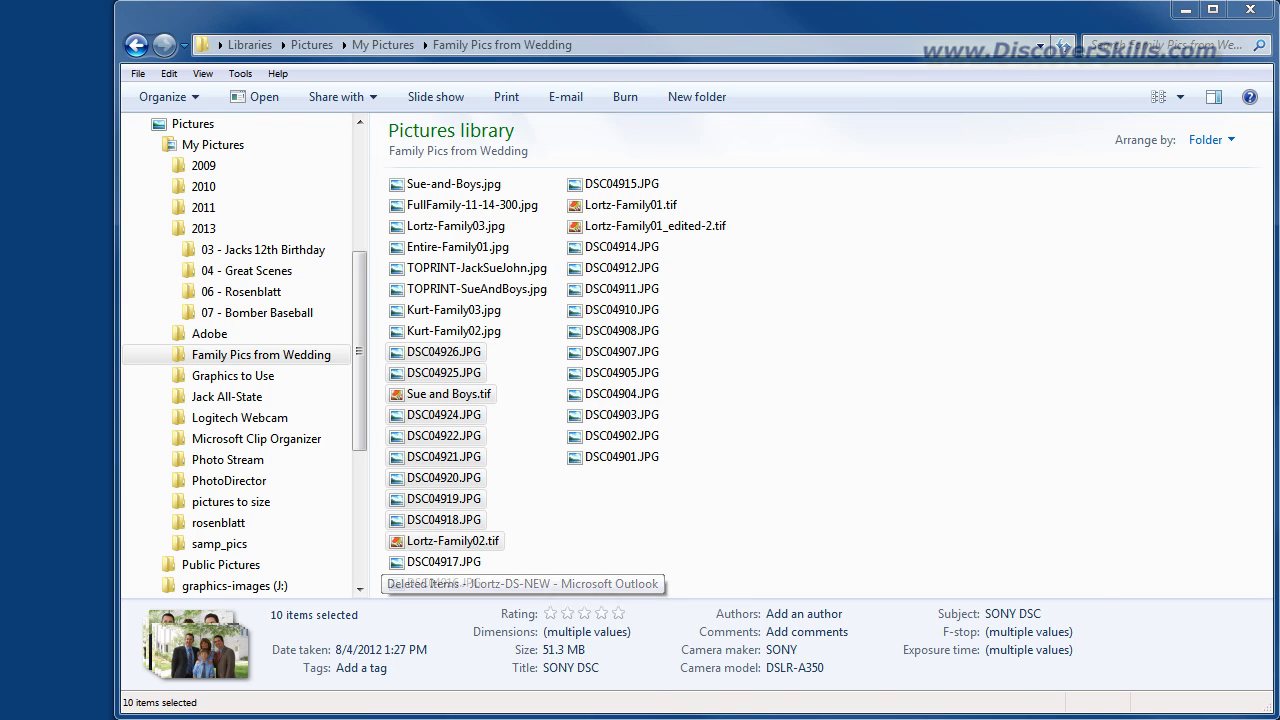
Switch to Outlook and select six non-adjacent Deleted Items messages together, starting with "Copywriting Software (done for you)" and ending with "Getting Leads was never this simple!".
click(531, 671)
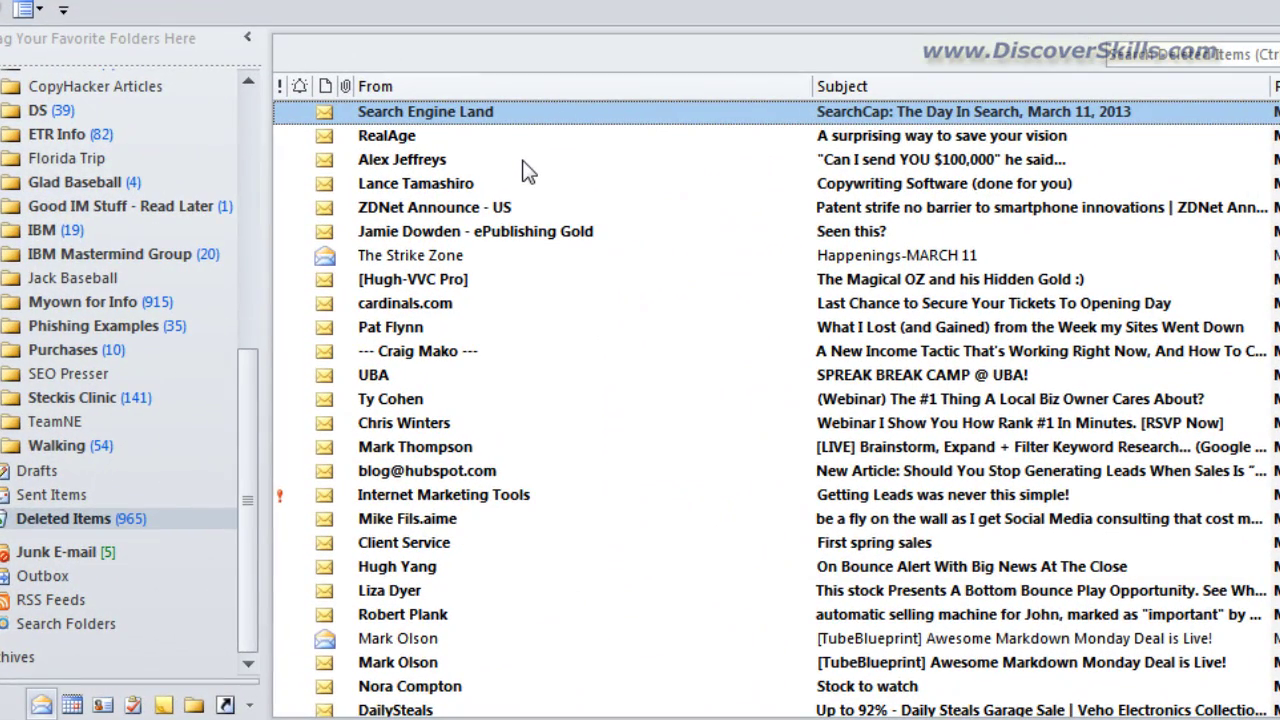
click(452, 184)
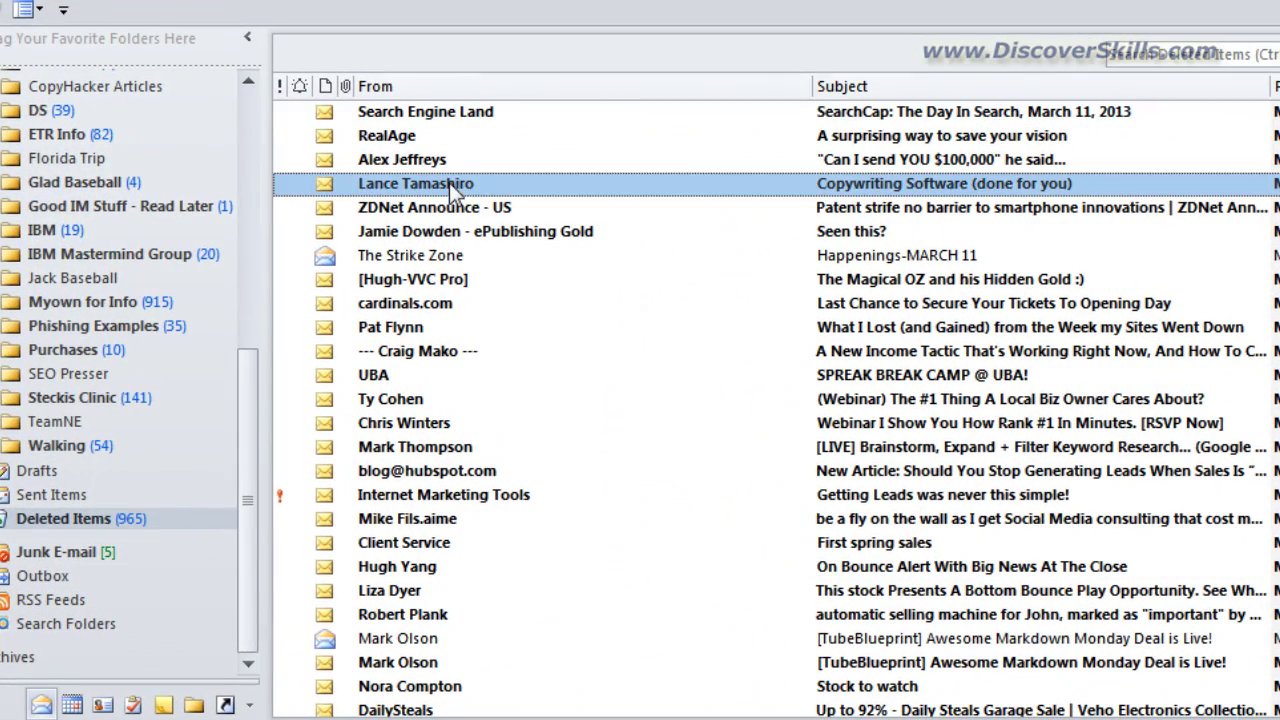
ctrl+click(445, 256)
ctrl+click(425, 303)
ctrl+click(418, 355)
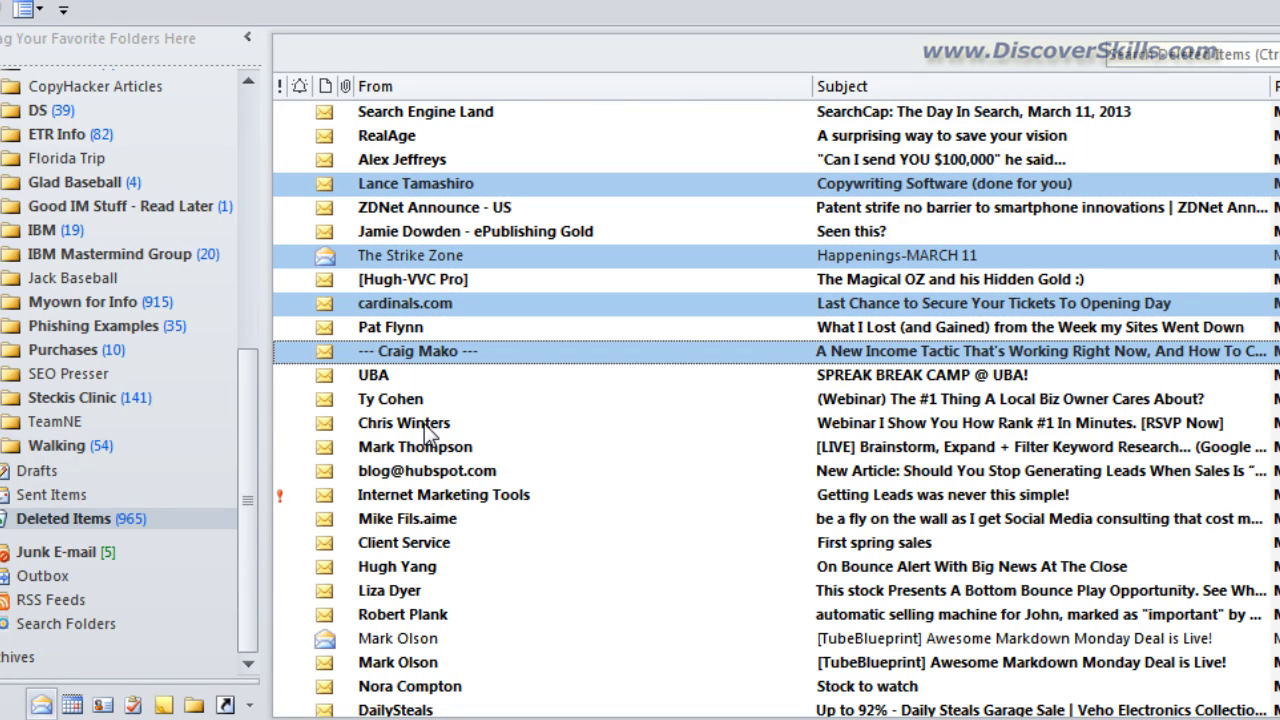
ctrl+click(425, 425)
ctrl+click(433, 492)
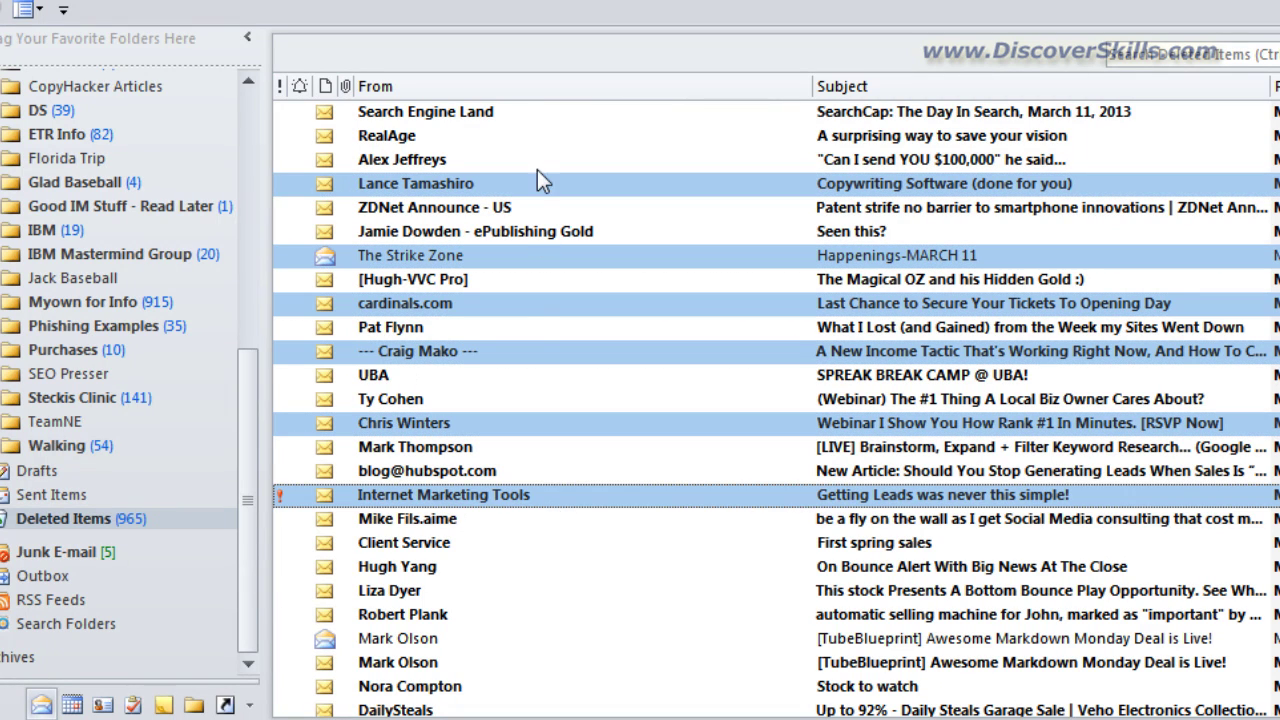
Replace the selection with the consecutive messages from "A surprising way to save your vision" through "First spring sales", and minimize Outlook.
click(540, 548)
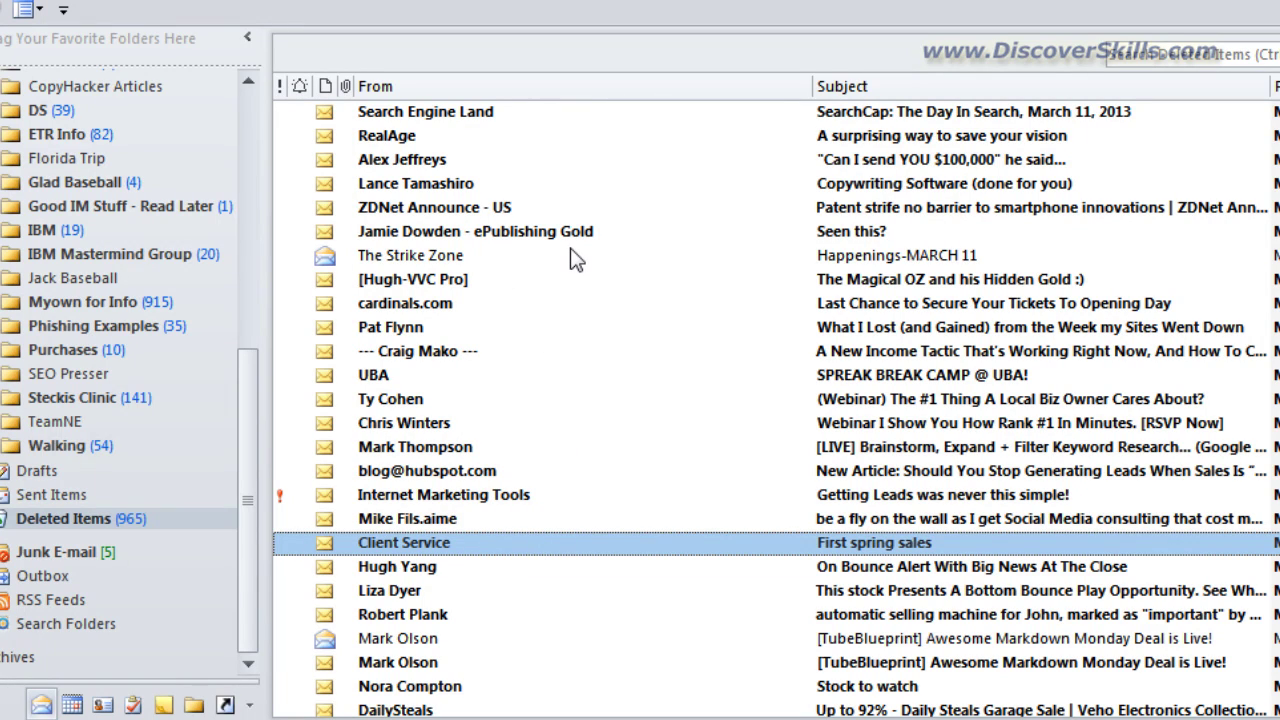
click(408, 137)
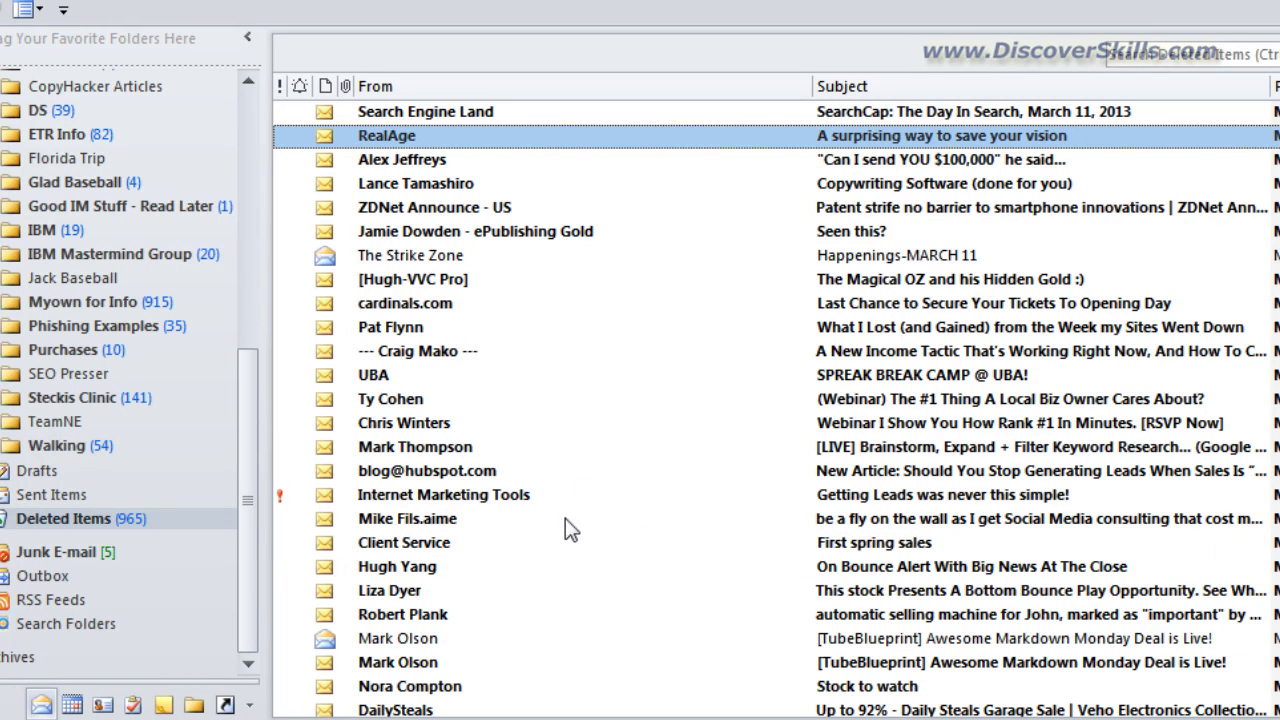
shift+click(428, 545)
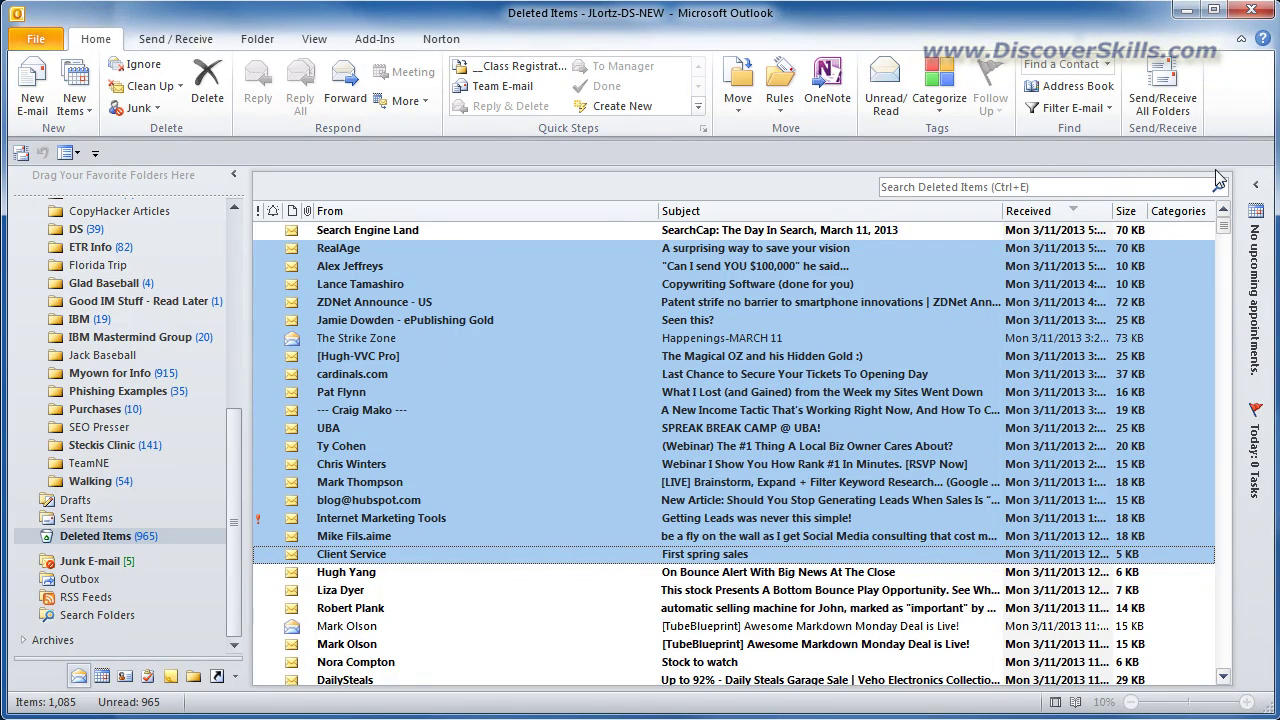
click(1185, 12)
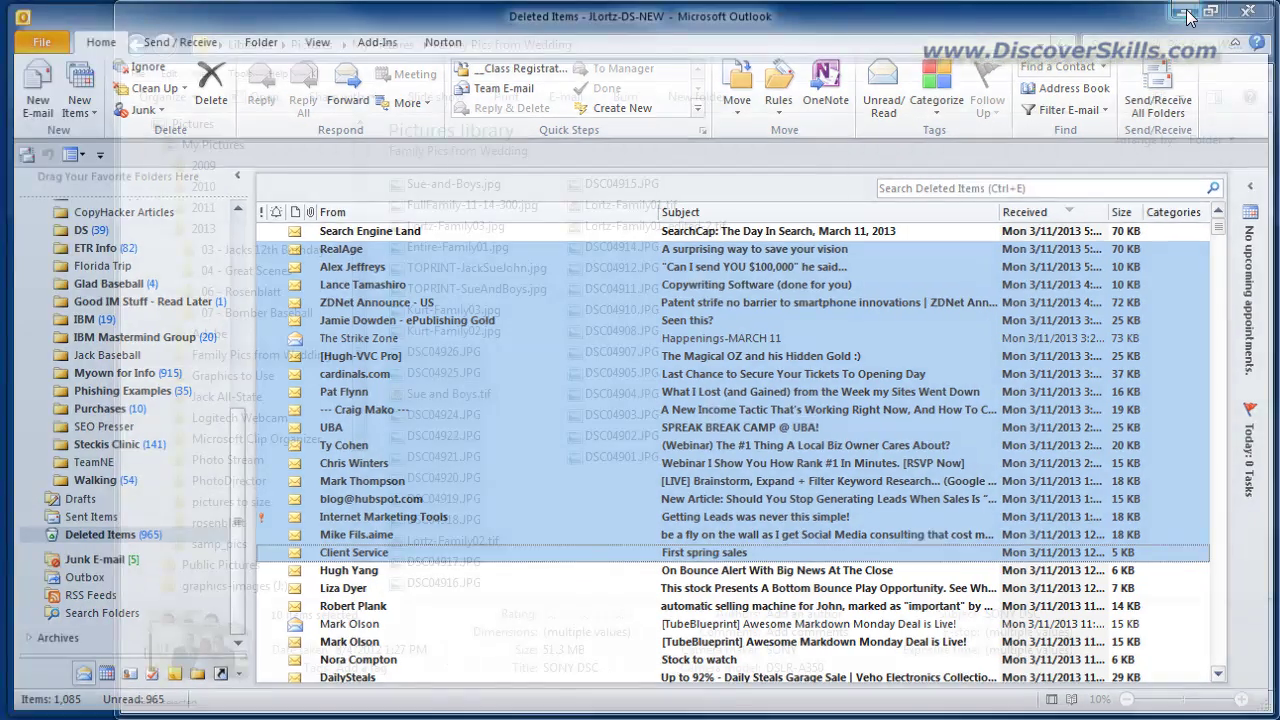